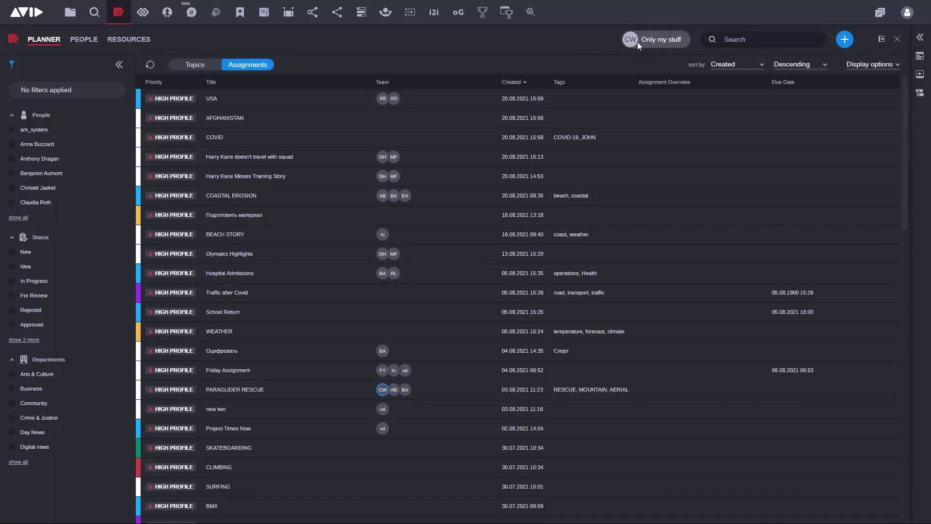
Limit the assignment list to your own items and open the PARAGLIDER RESCUE assignment
click(676, 40)
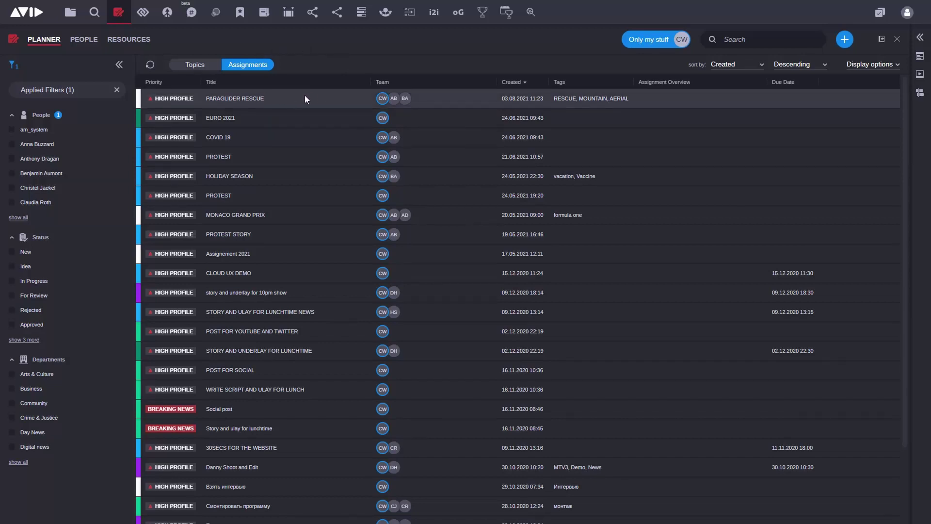
double_click(276, 98)
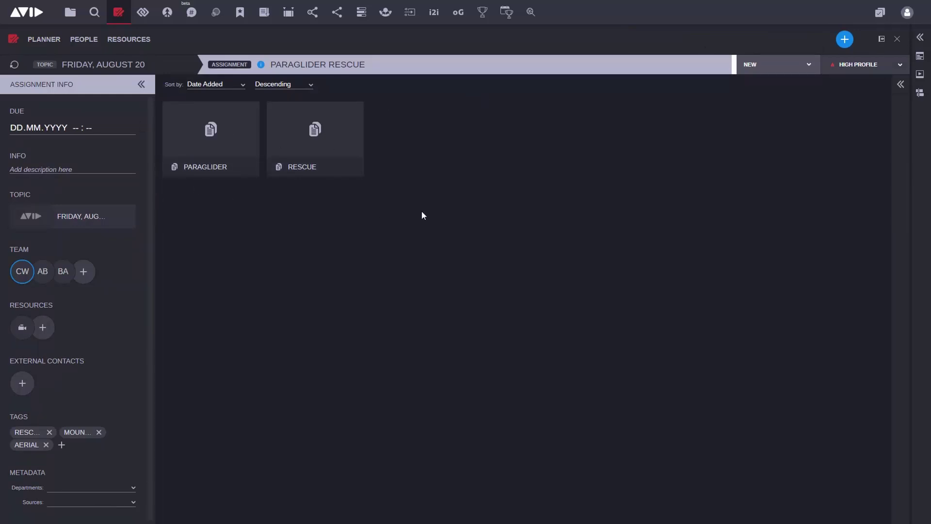
Show the assignment's tasks and set the RESCUE UNDERLAY task's status to In Progress
click(901, 85)
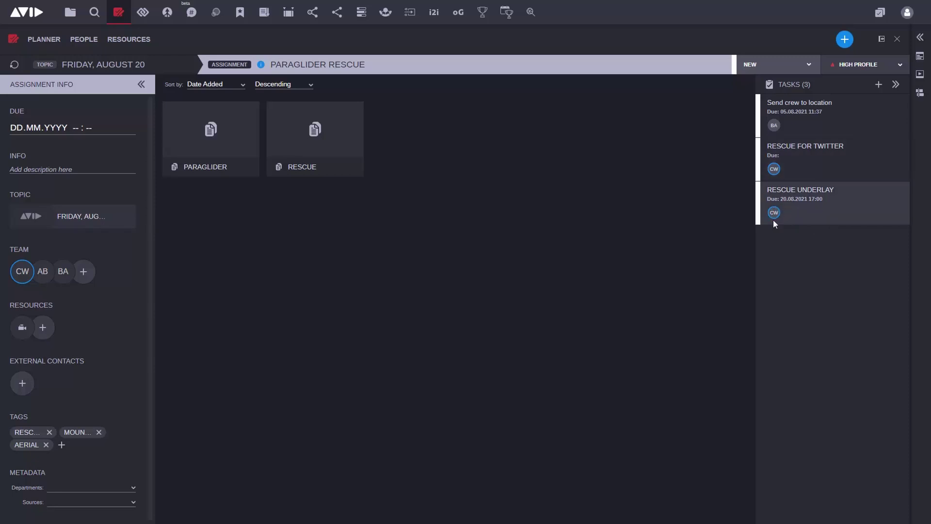
click(811, 192)
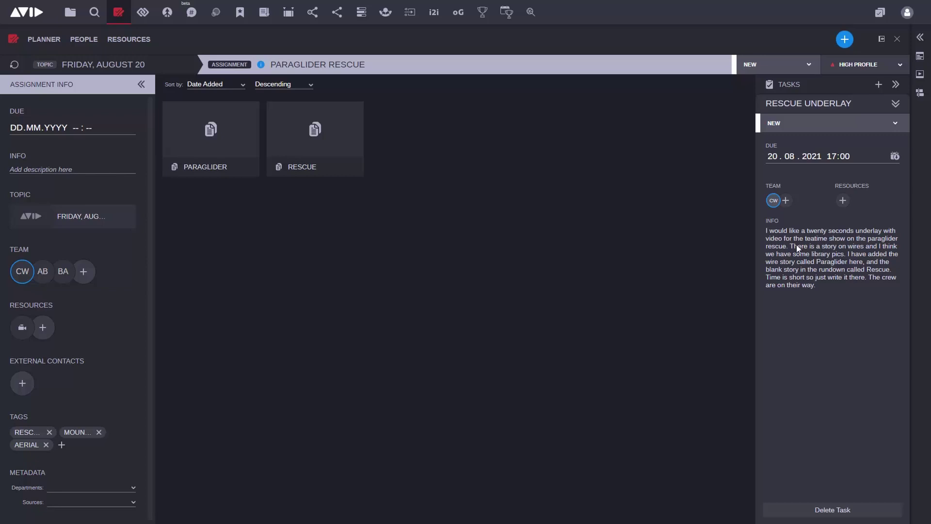
click(895, 126)
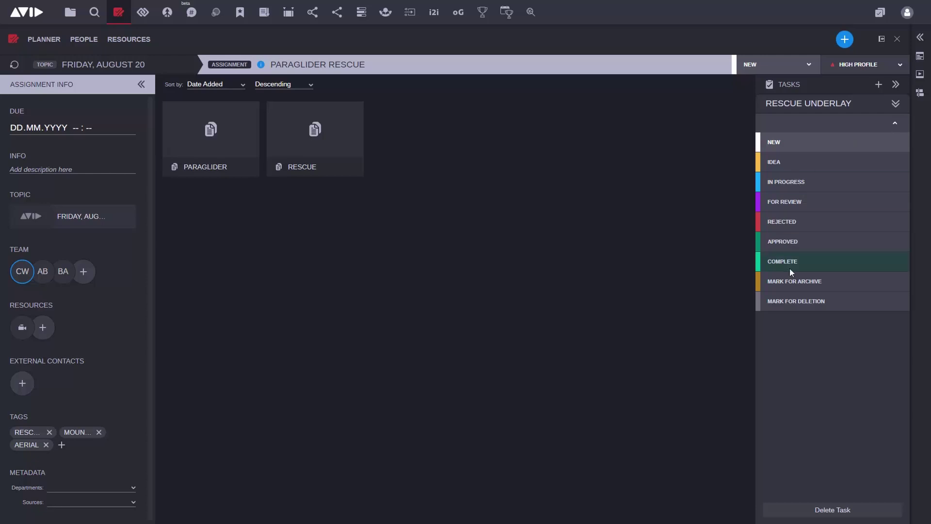
click(798, 187)
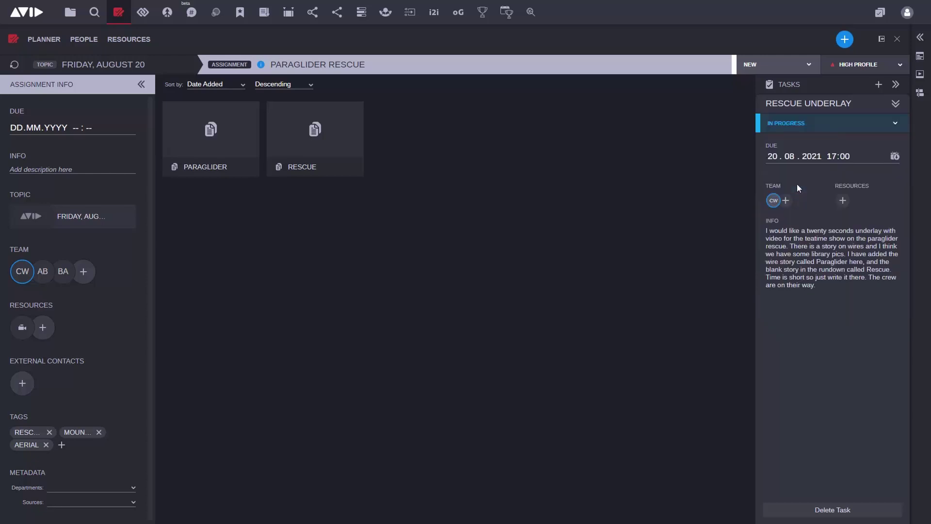
click(895, 106)
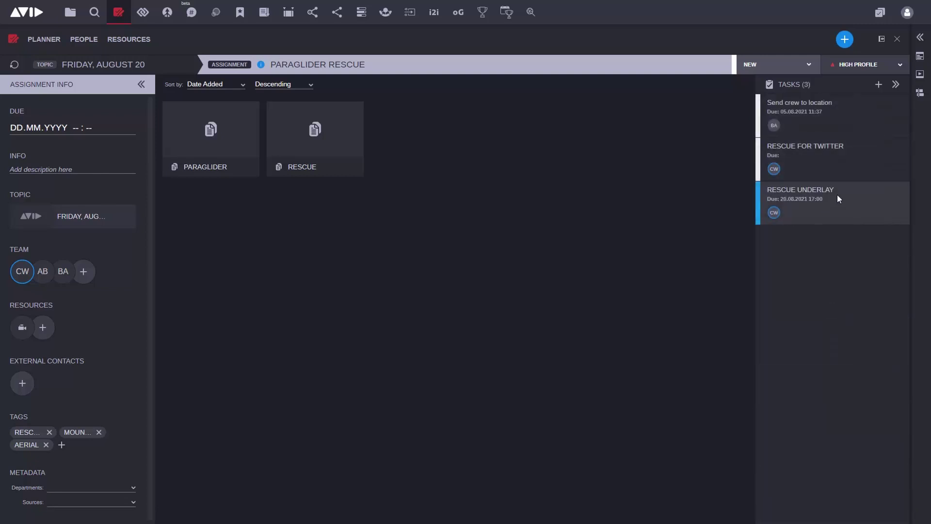
Set the RESCUE FOR TWITTER task's status to In Progress and return to the task list
click(817, 152)
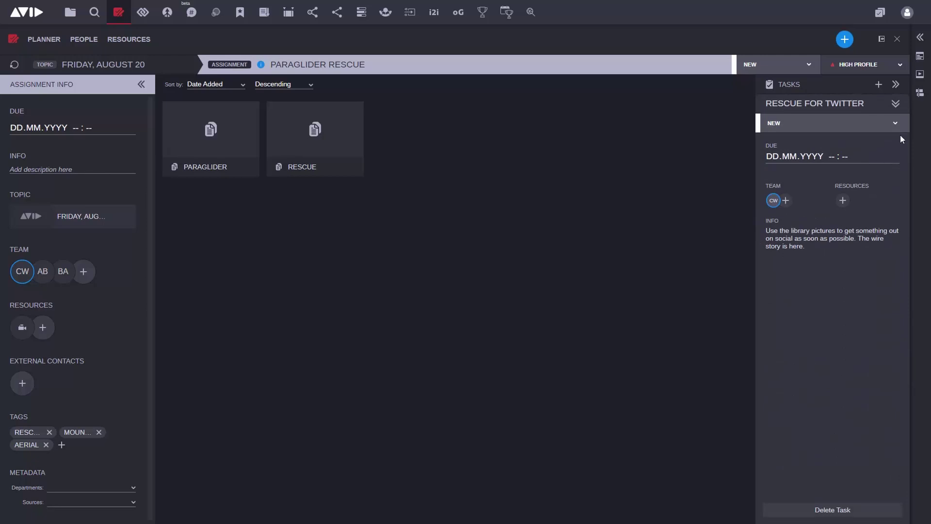
click(895, 122)
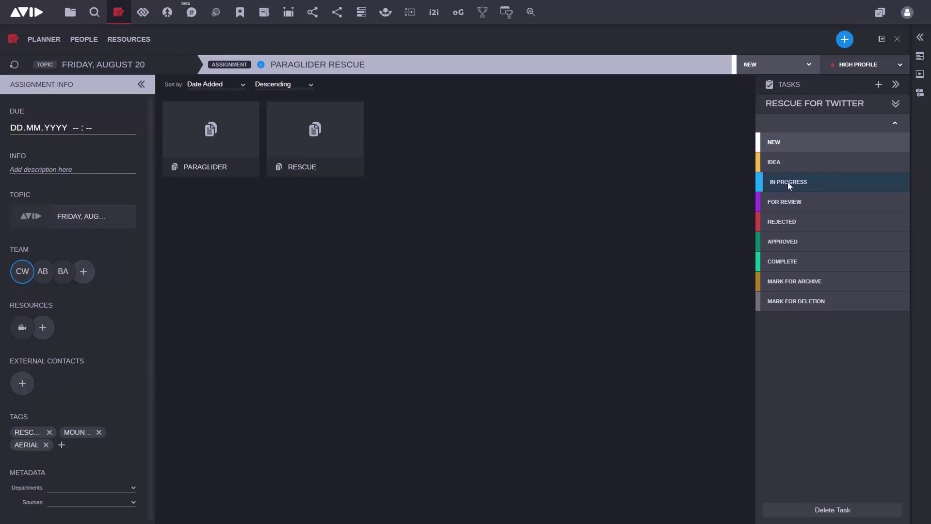
click(788, 181)
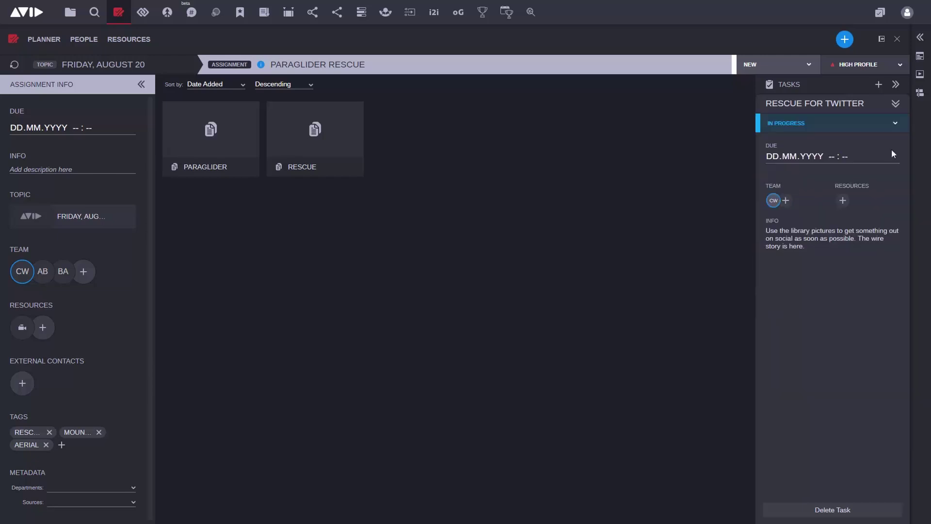
click(895, 103)
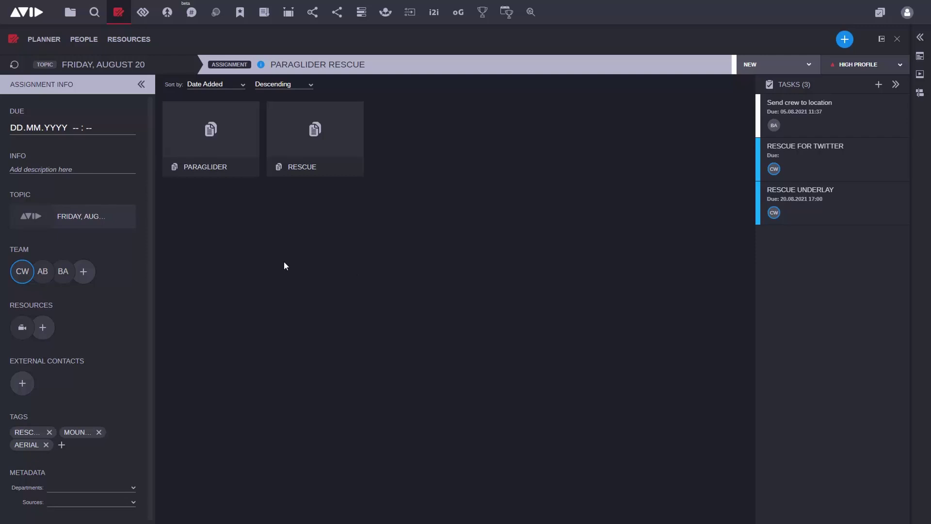
Open the PARAGLIDER wire story from the assignment to read its text
click(211, 134)
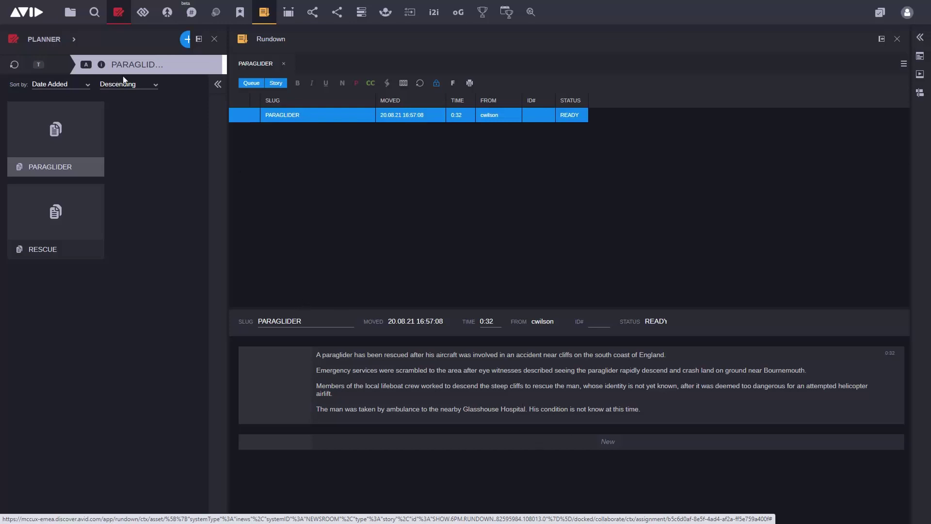
Search for "paraglider" and add the BULGARIA PARAGLIDER SCENICS clip with a thumbnail to the PARAGLIDER RESCUE assignment
click(95, 13)
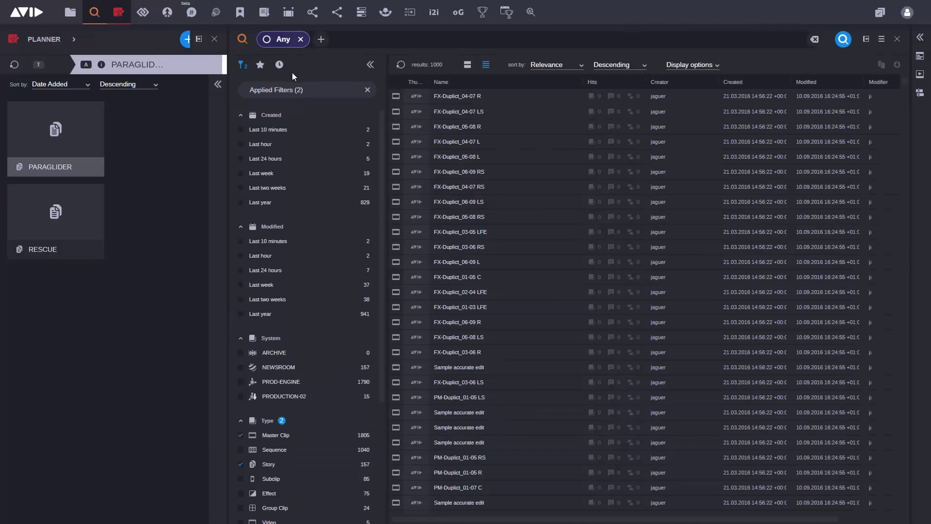
click(278, 42)
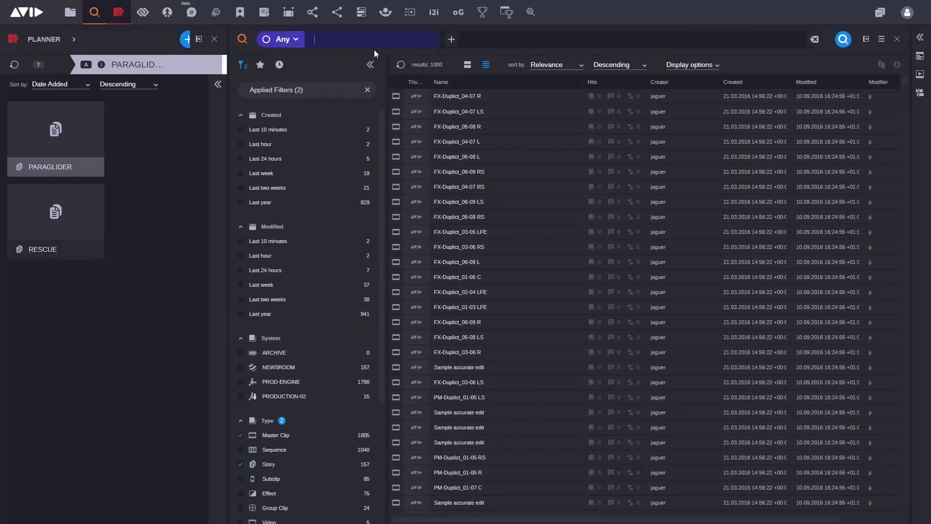
text(paraglider)
key(Return)
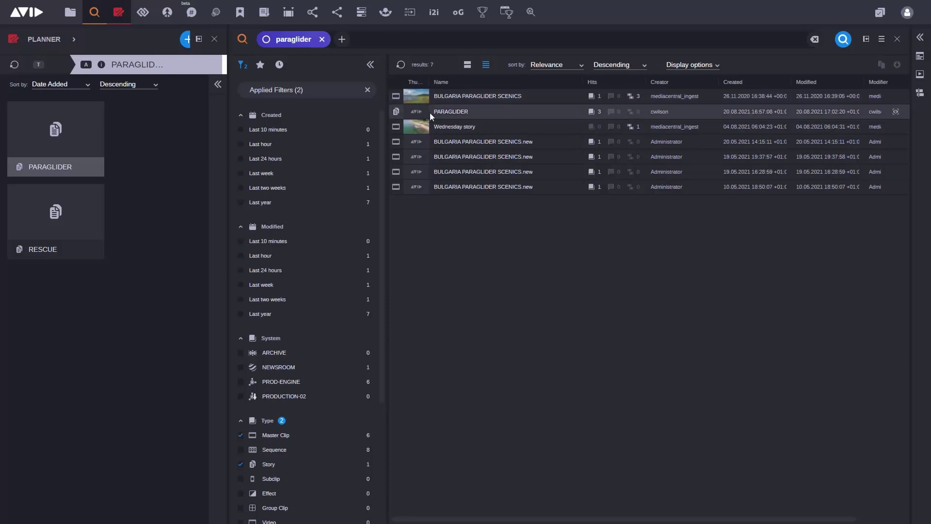
click(418, 95)
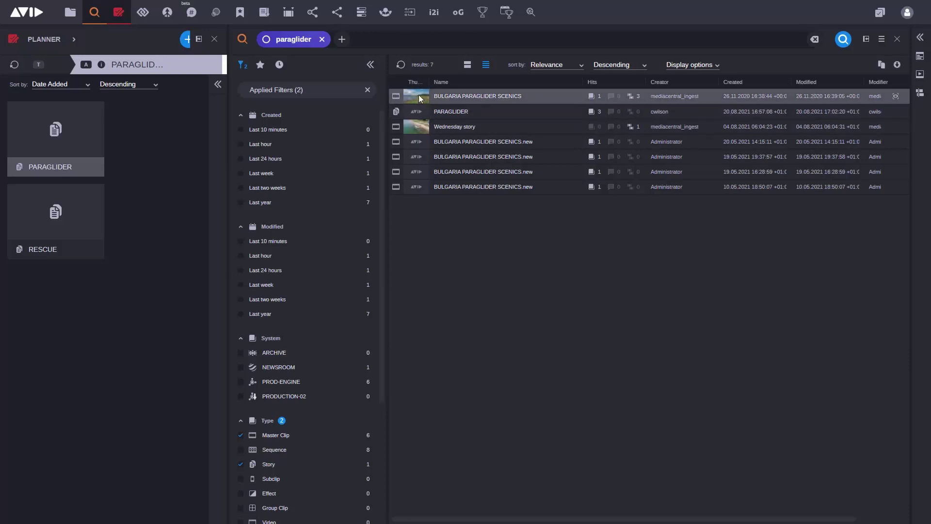
drag(418, 95, 152, 220)
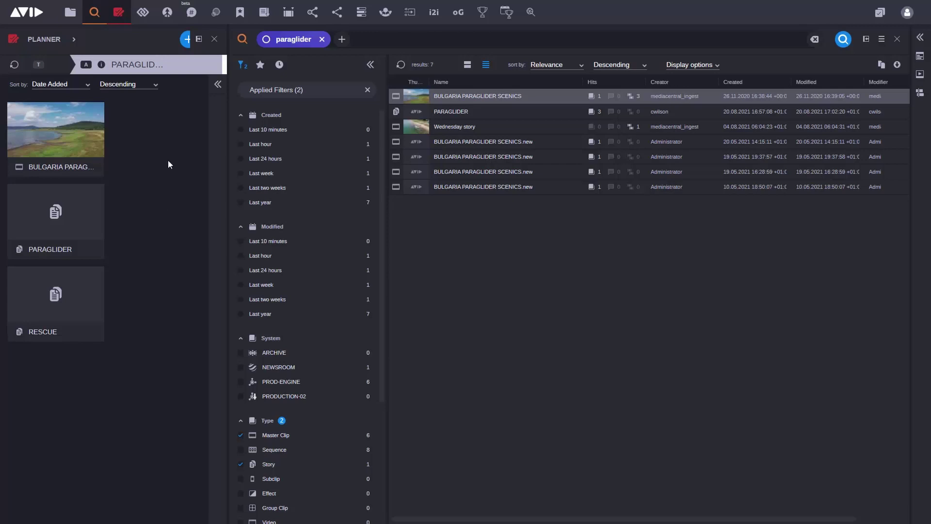
Restore the full assignment view without its info, and load the BULGARIA PARAGLIDER SCENICS clip to skim through its footage
click(199, 39)
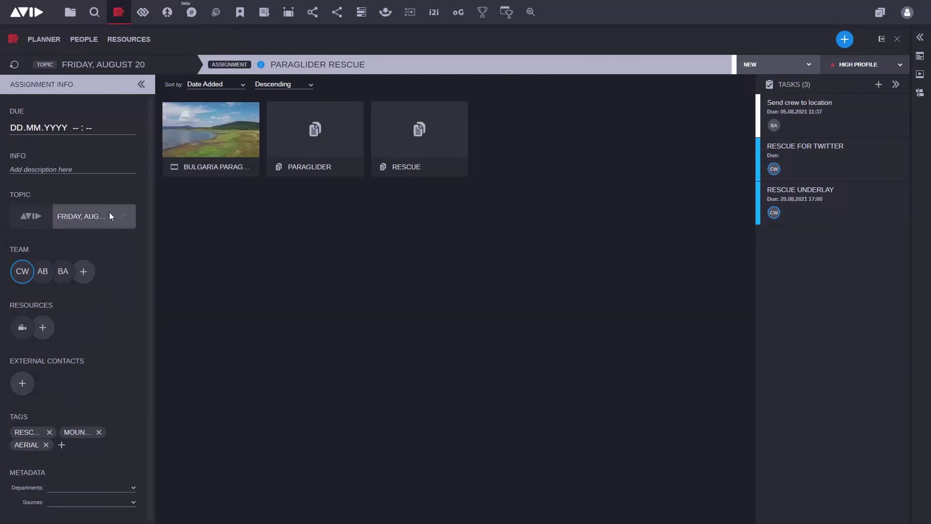
click(141, 85)
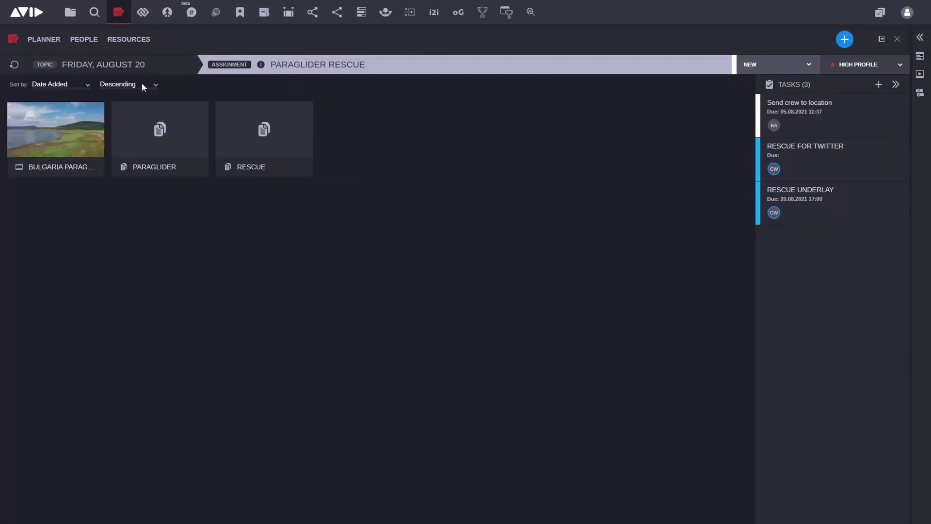
double_click(59, 150)
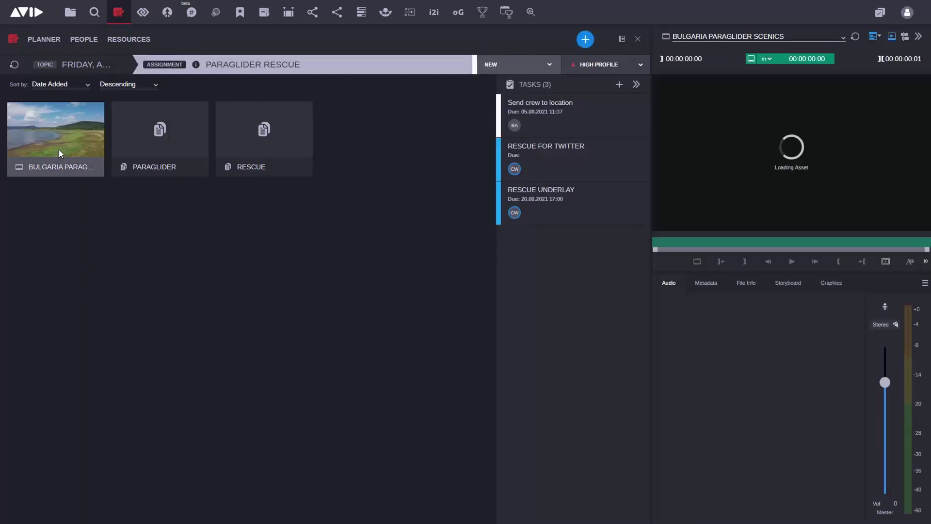
click(750, 241)
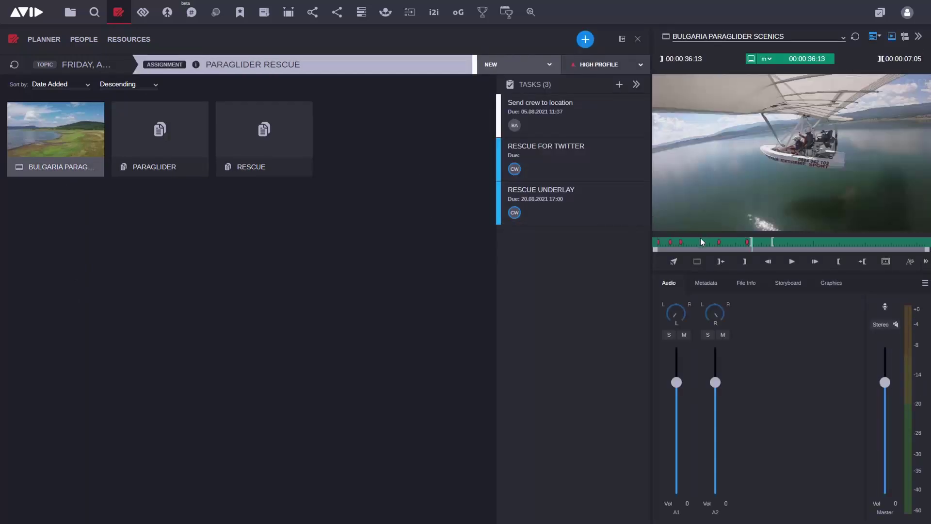
drag(688, 242, 792, 246)
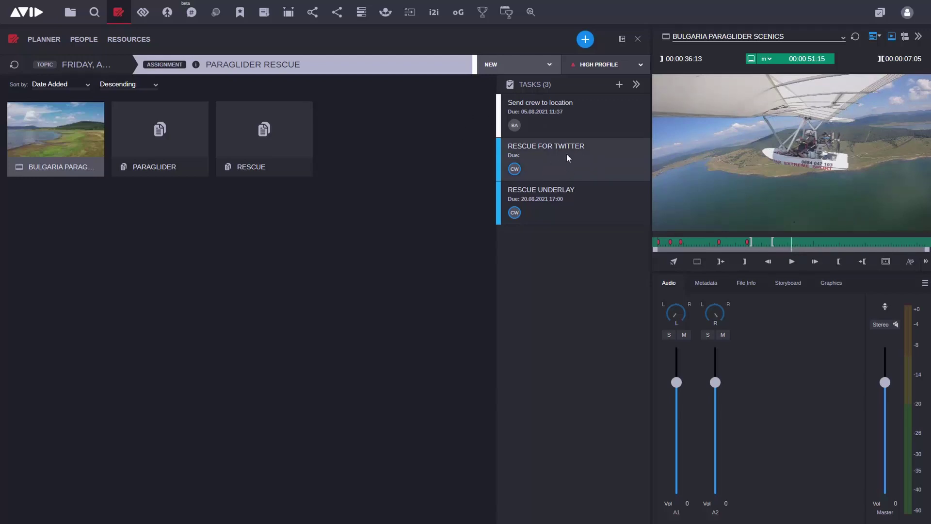
Create a sequence named "paraglider for twitter" in the timeline and enable its V1 track
click(905, 37)
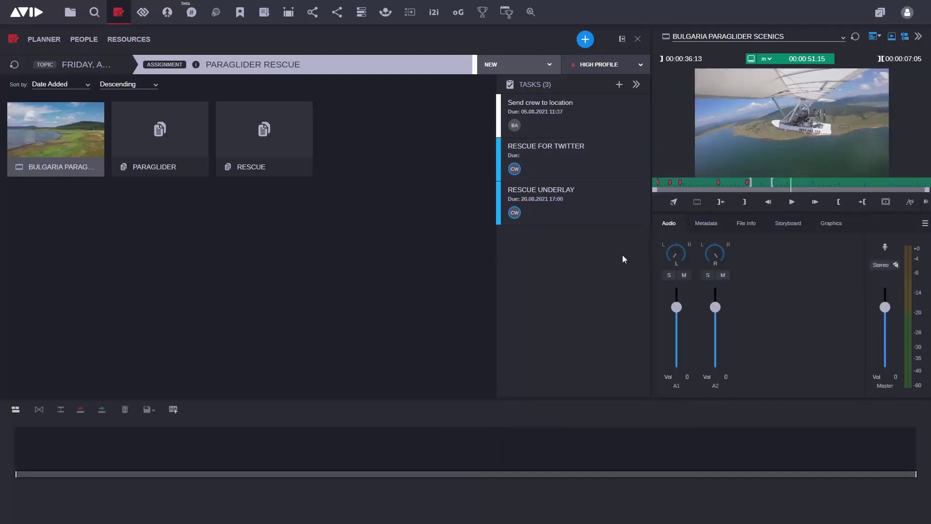
click(174, 410)
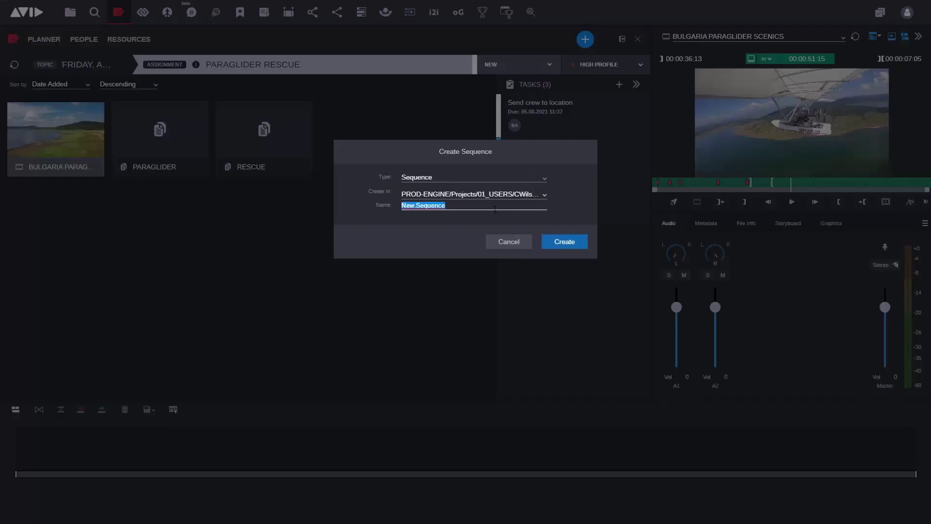
text(paraglider for twitter)
click(559, 243)
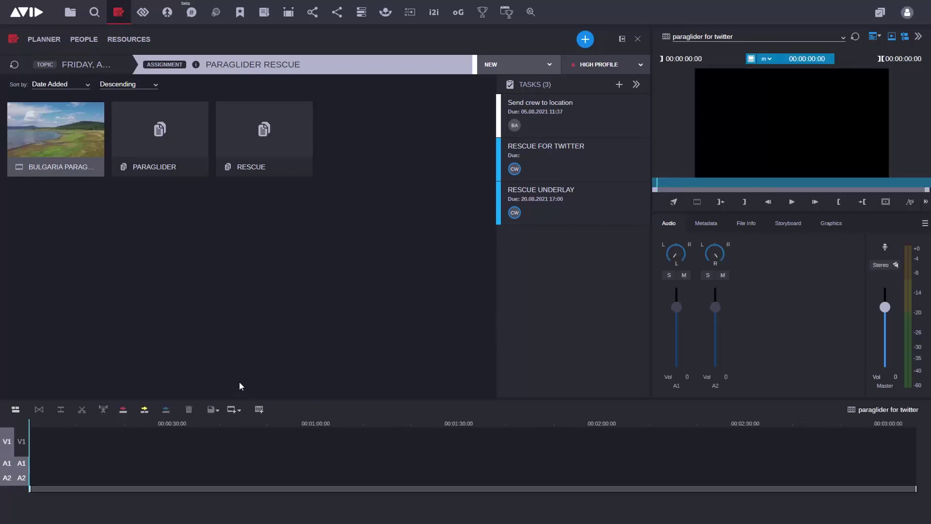
click(22, 447)
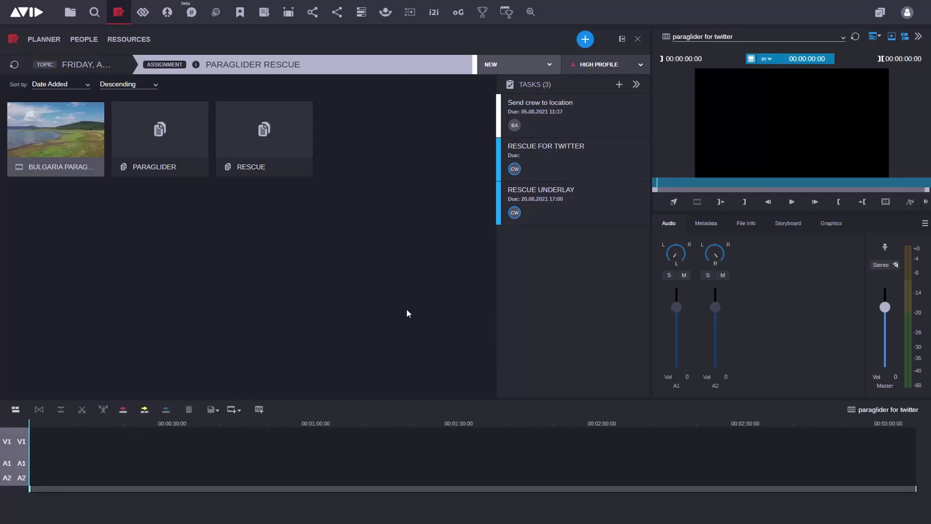
Show the source clip at 00:00:15:01 and enlarge the player, hiding the audio controls and the task list
click(752, 60)
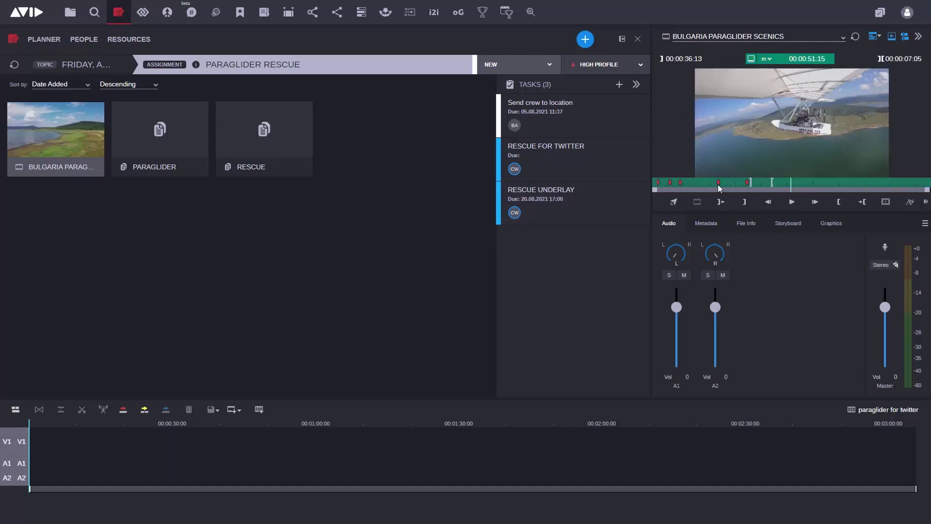
click(696, 182)
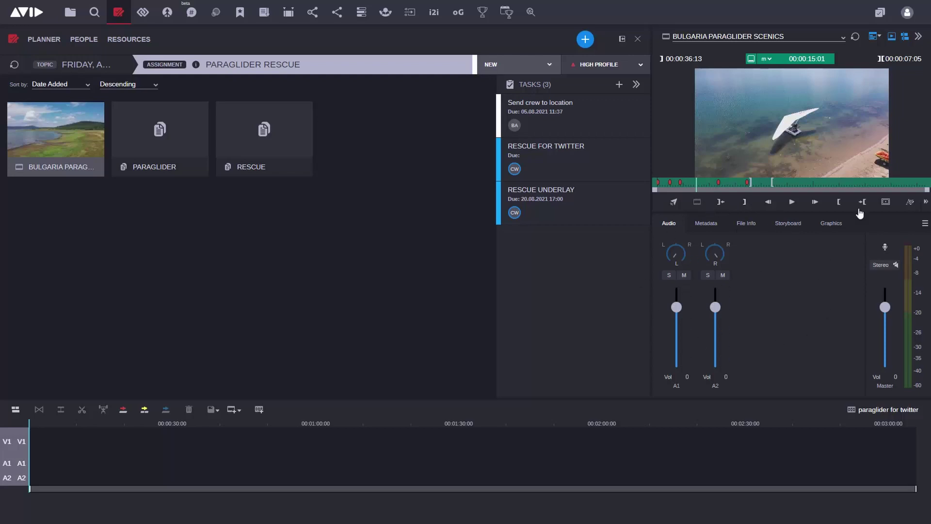
click(872, 37)
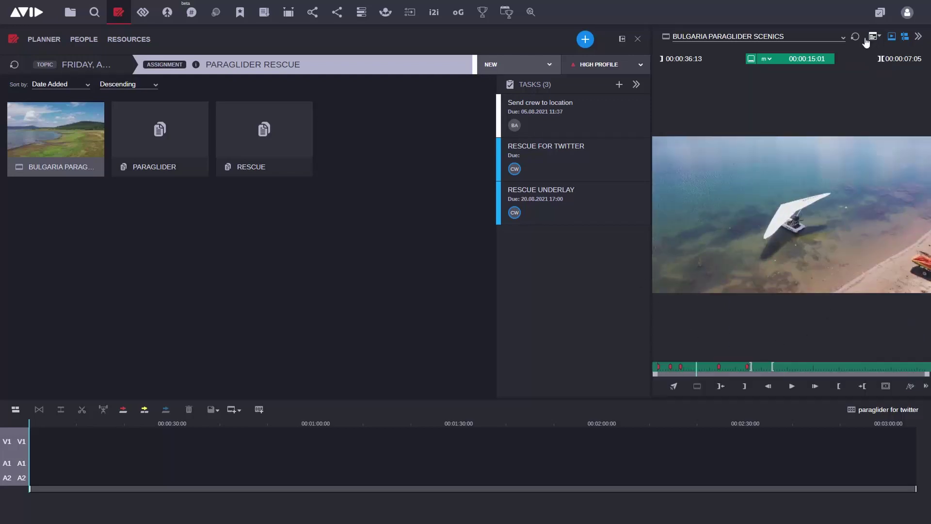
click(636, 85)
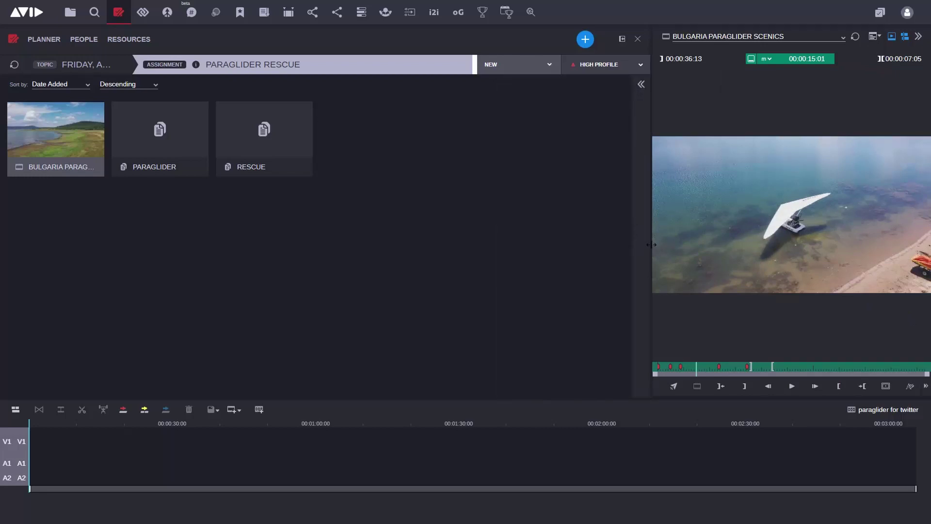
drag(651, 245, 523, 245)
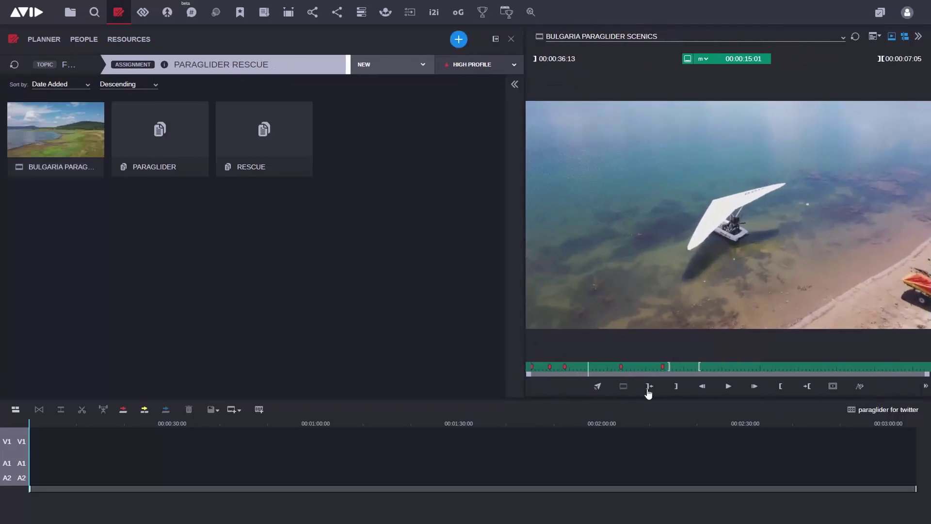
Mark the source clip from 00:00:15:01 to 00:00:25:02 and place that section at the start of the sequence
click(676, 387)
drag(597, 369, 626, 369)
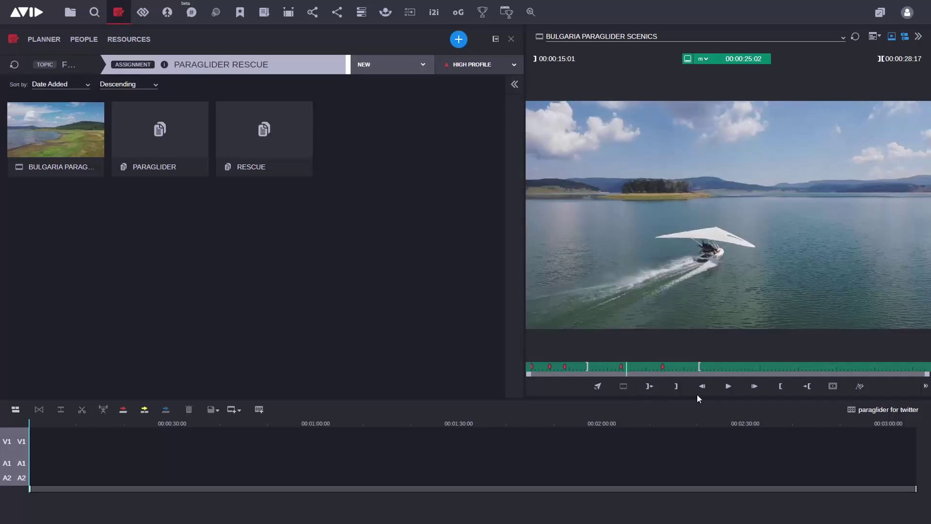
click(780, 386)
drag(615, 223, 49, 461)
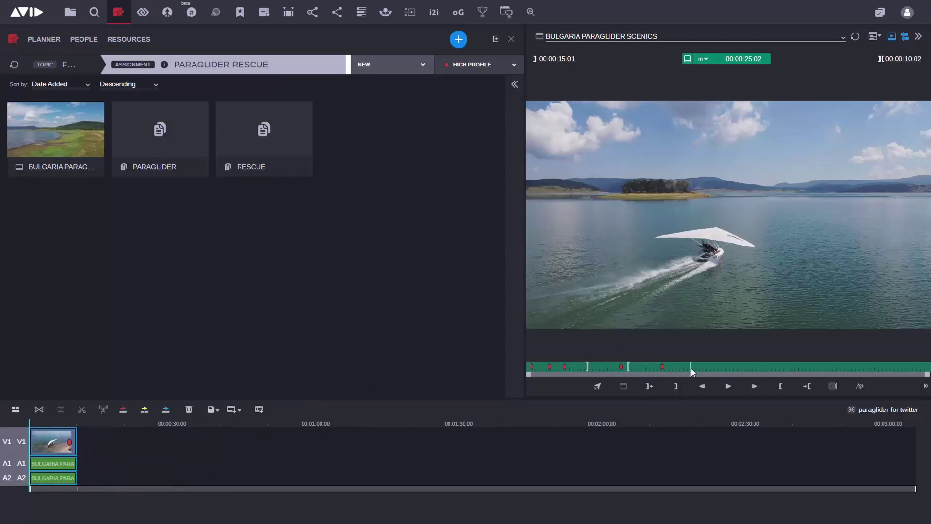
Mark the source clip from 00:00:43:05 to 00:00:50:08 and append that section after the first shot in the sequence
drag(691, 368, 724, 367)
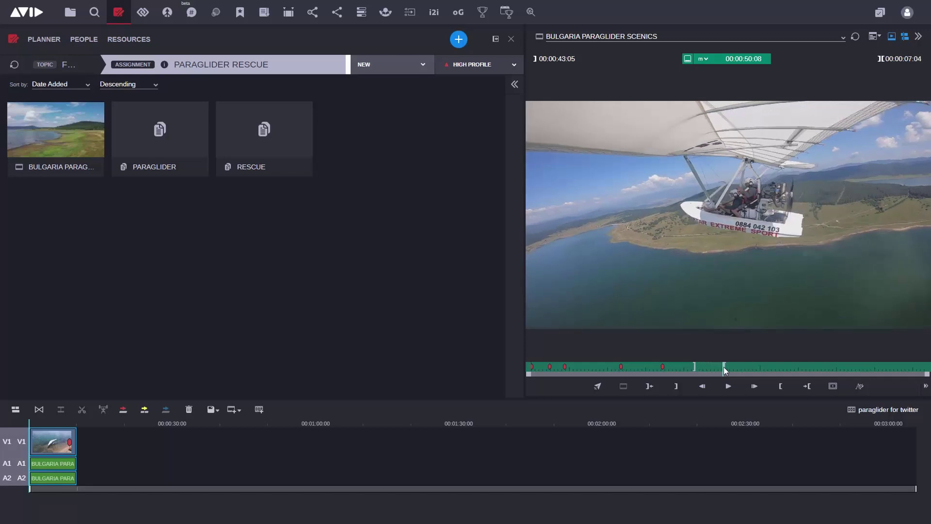
drag(687, 212, 92, 439)
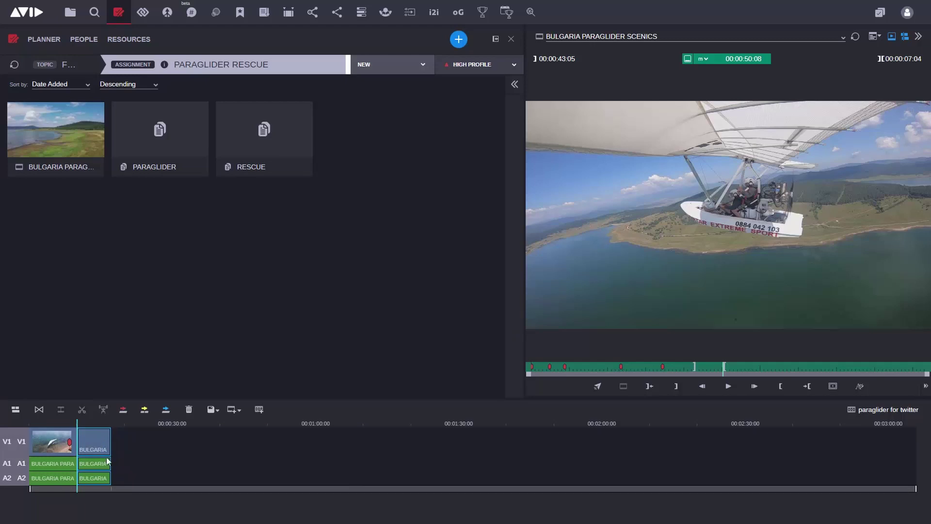
Extend the end of the second shot in the sequence and trim its tail at 00:00:19:12
drag(108, 452, 123, 451)
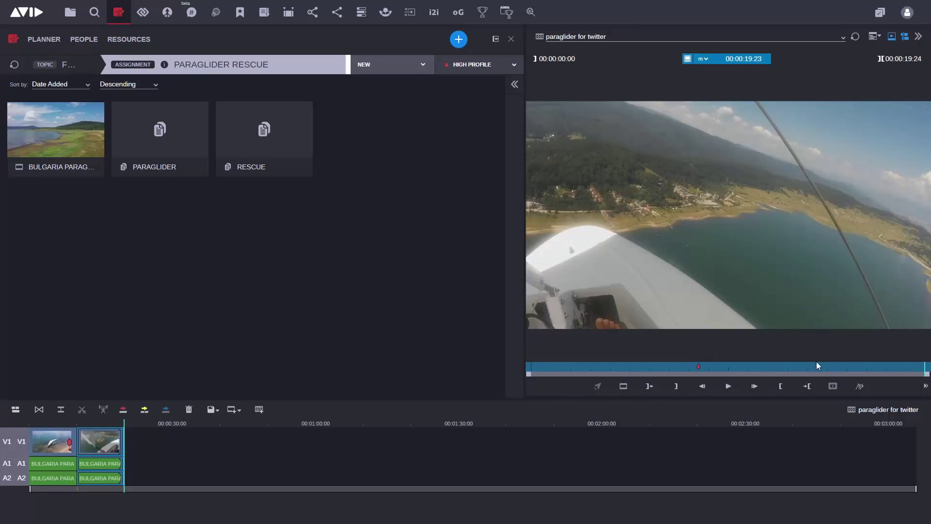
click(795, 368)
mouse_move(760, 372)
mouse_down()
mouse_move(537, 371)
mouse_move(920, 371)
mouse_up()
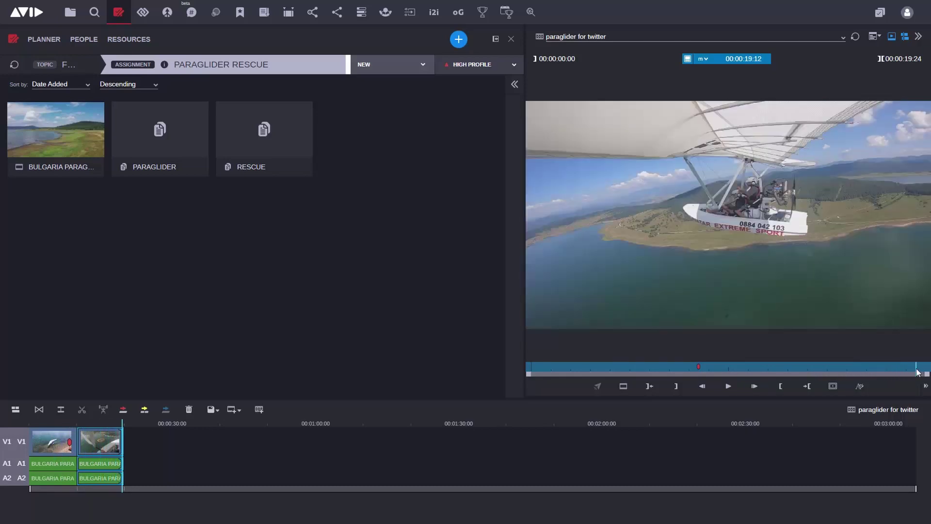
right_click(115, 424)
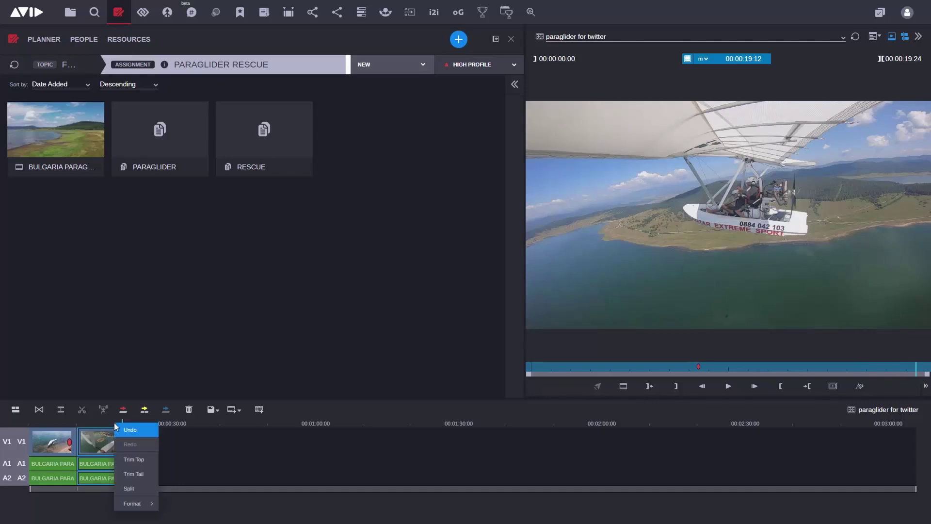
click(140, 477)
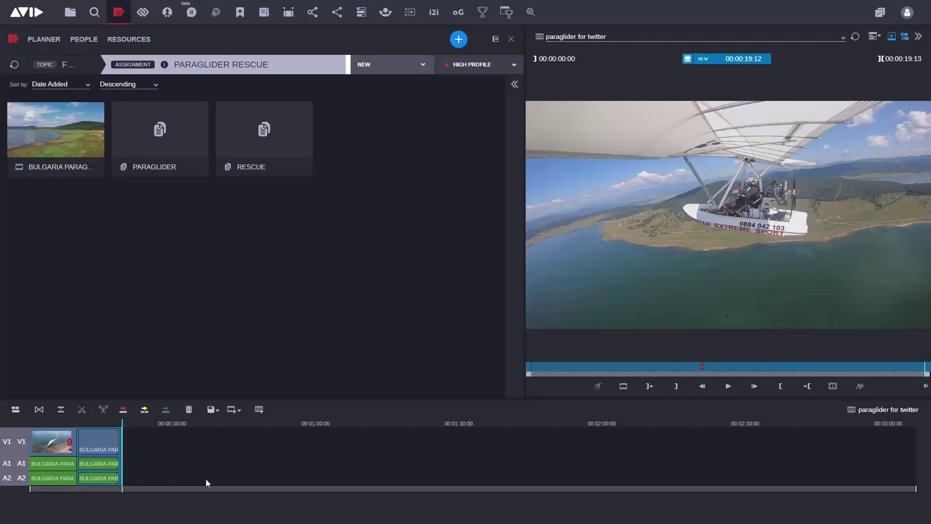
Save the "paraglider for twitter" sequence and load it into Publisher for editing
click(211, 409)
click(312, 14)
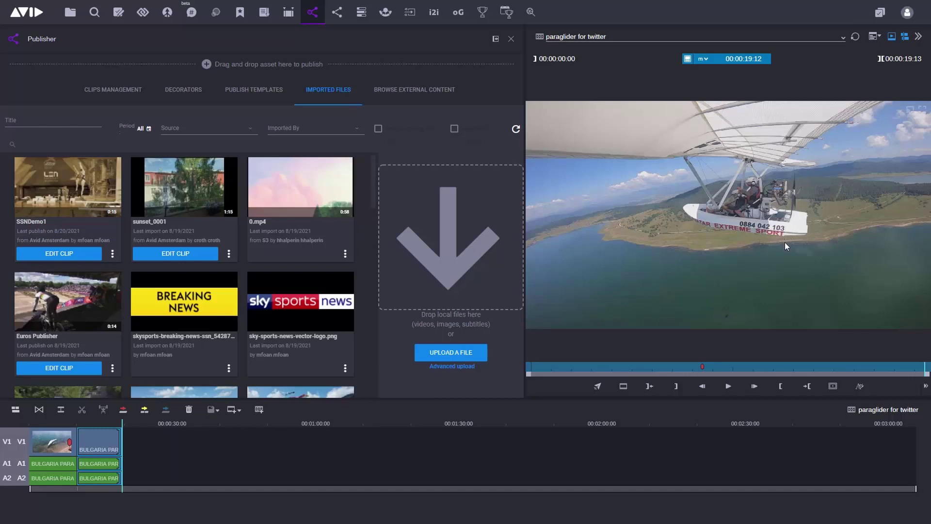
drag(771, 248, 452, 132)
drag(226, 74, 225, 67)
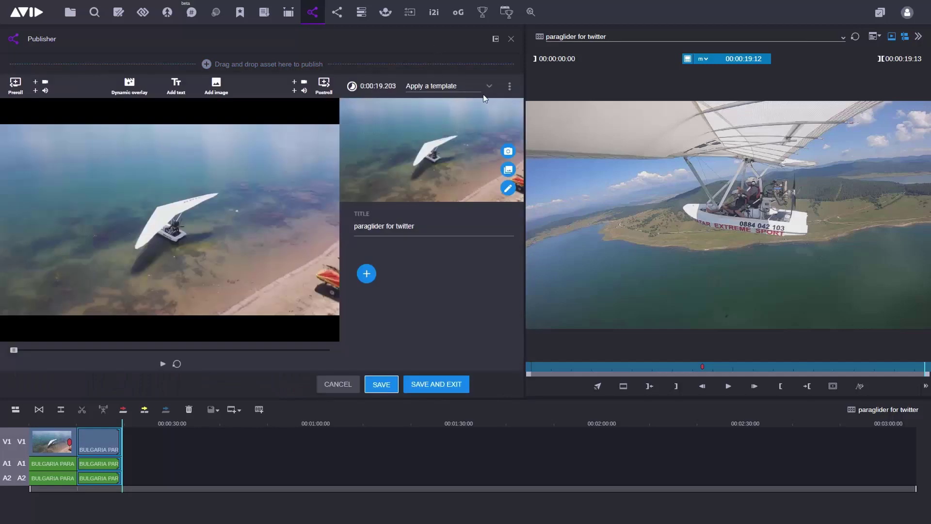
Apply the Breaking News template and remove the Instagram/Facebook and YouTube accounts, keeping only the Twitter account
click(486, 92)
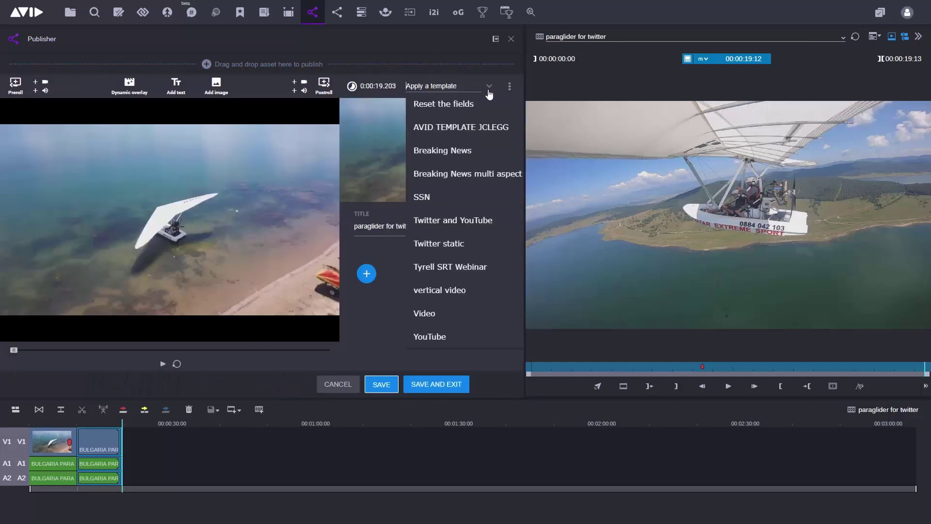
click(472, 155)
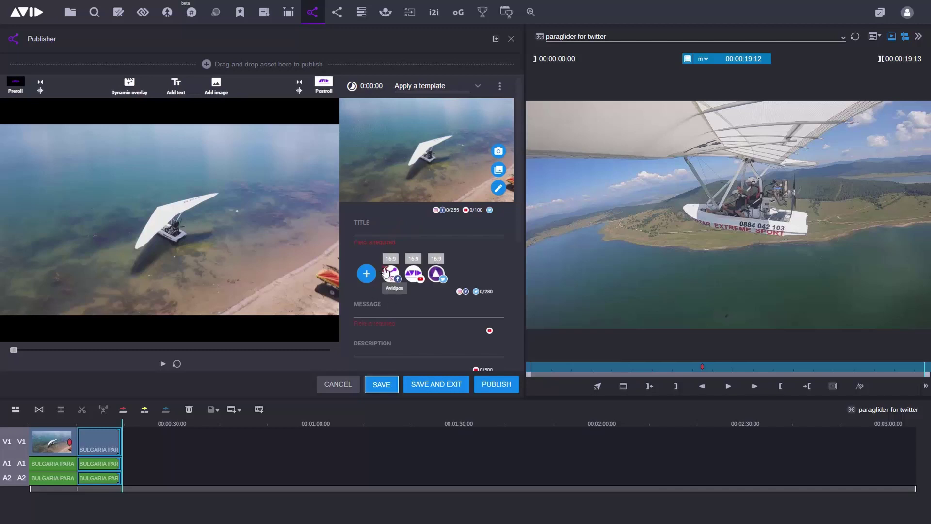
click(386, 273)
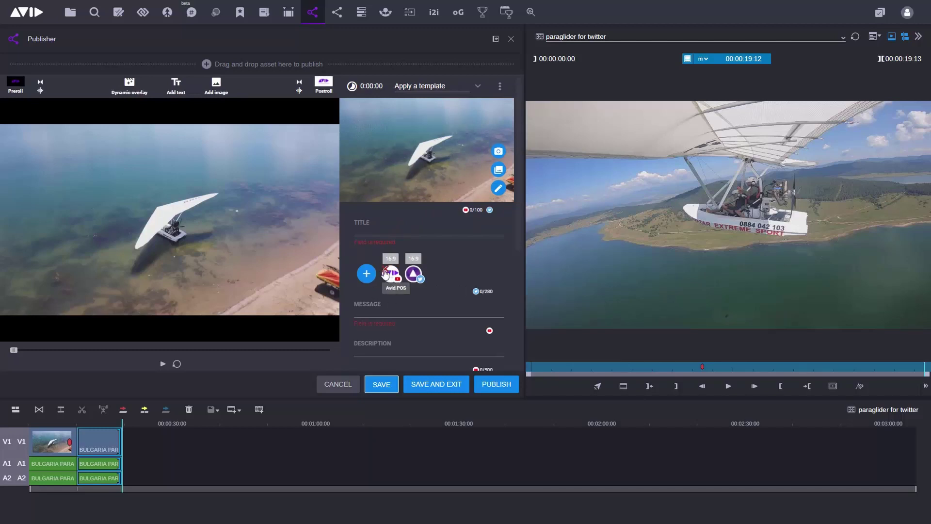
click(386, 273)
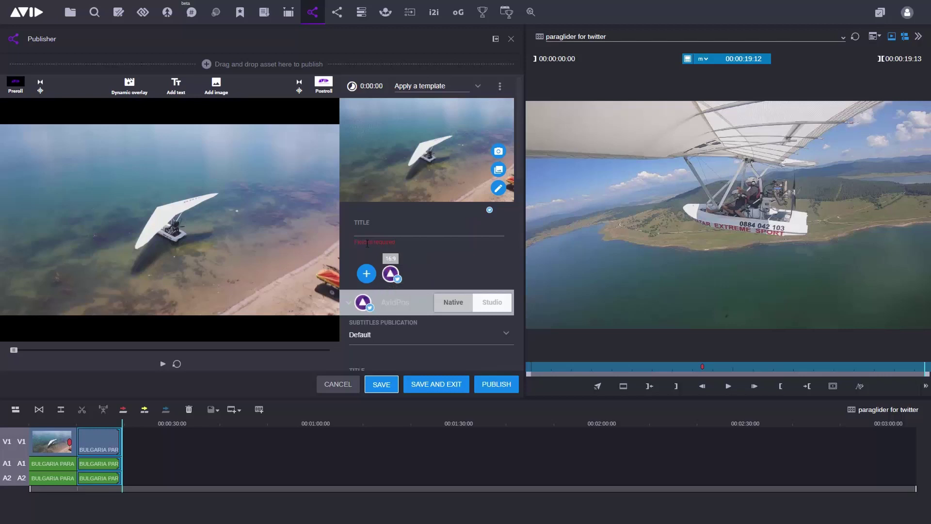
Title the clip "Breaking News - paraglider rescued. Keep up to date for more information" and publish it
click(375, 233)
text(Breaking News -)
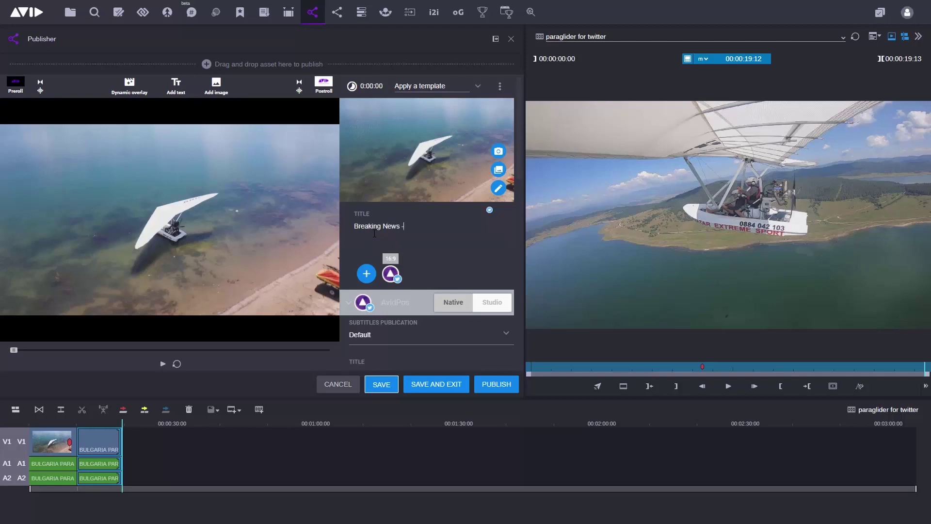
text( para)
text(glider rescued)
text(. Keep up )
text(to date fo)
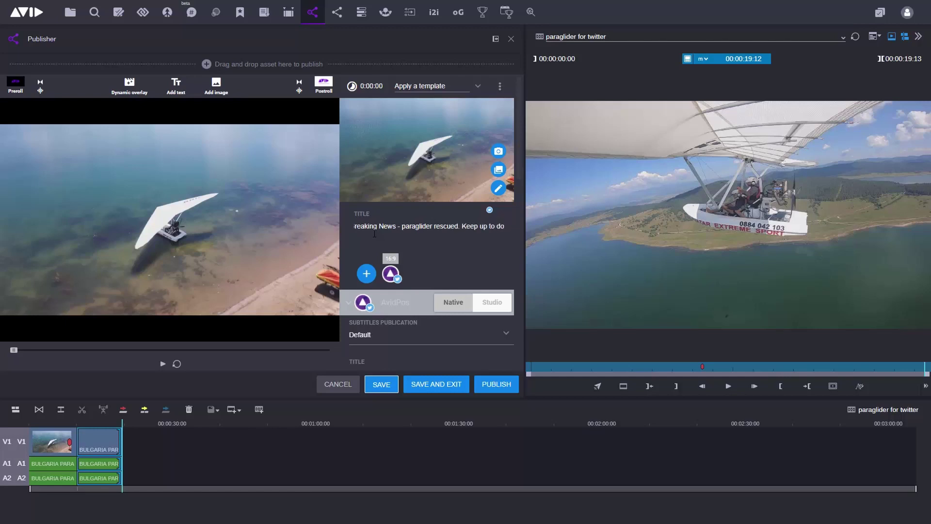
text(r more )
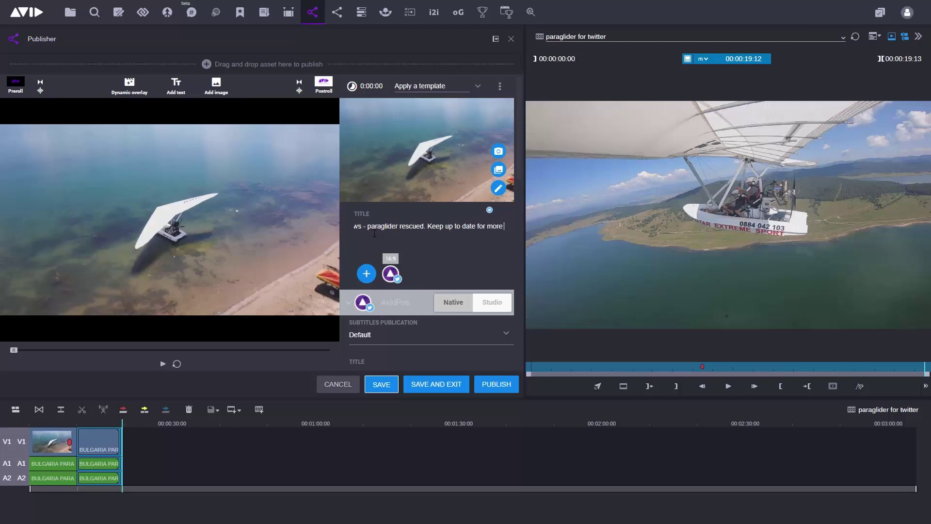
text(information)
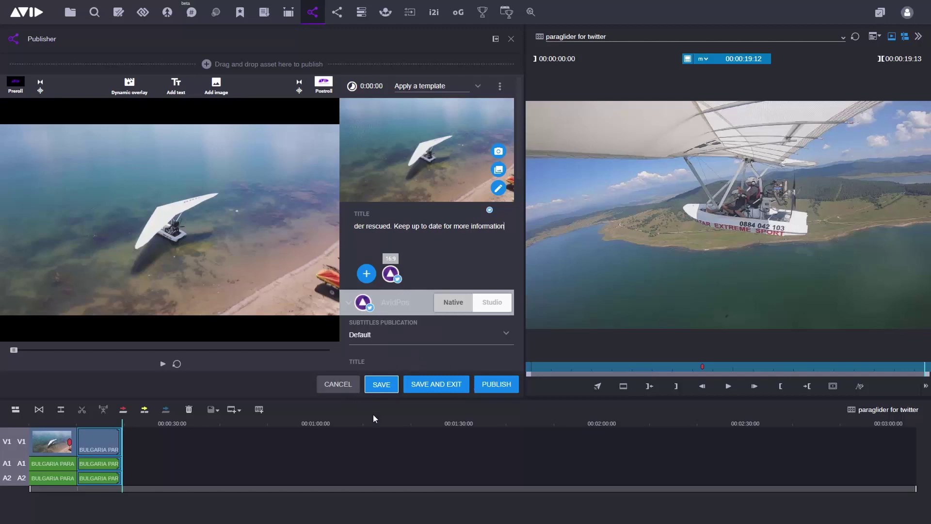
click(500, 387)
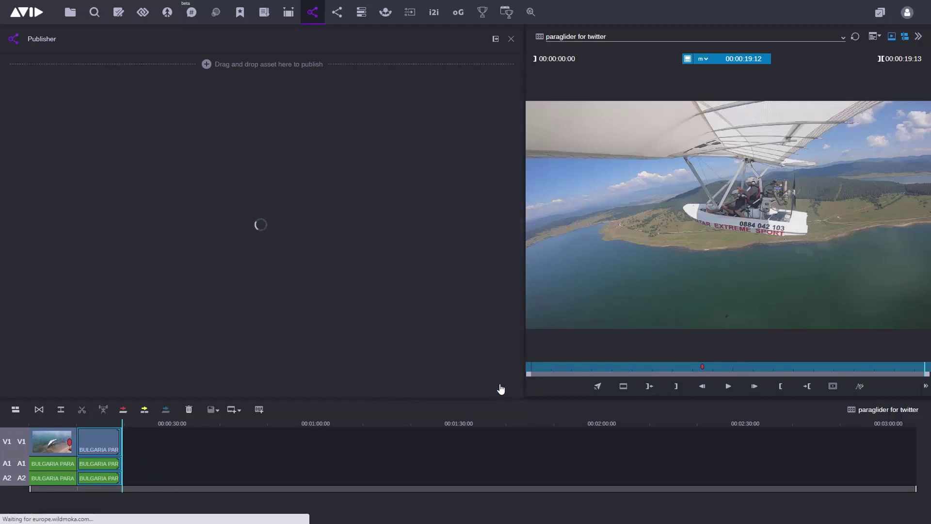
Return to the PARAGLIDER RESCUE assignment and change the RESCUE FOR TWITTER task's status to the green completed state
click(119, 13)
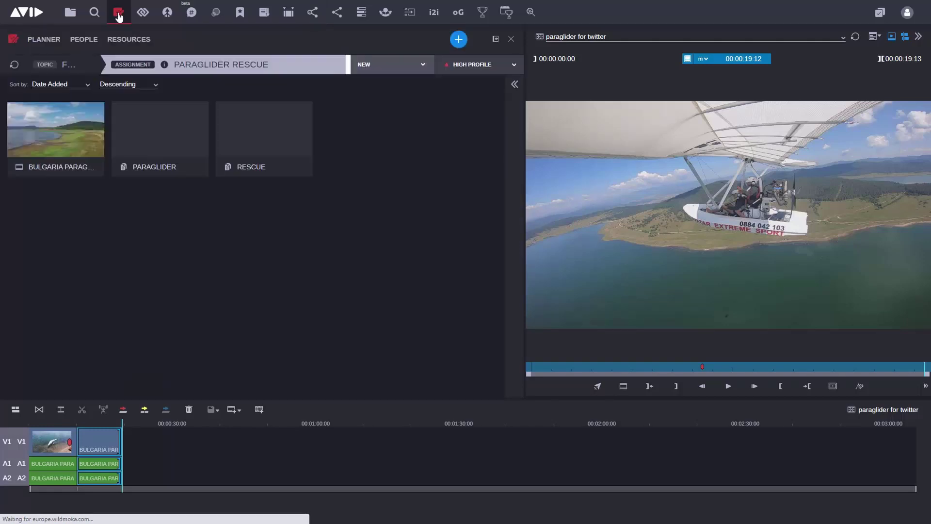
click(514, 85)
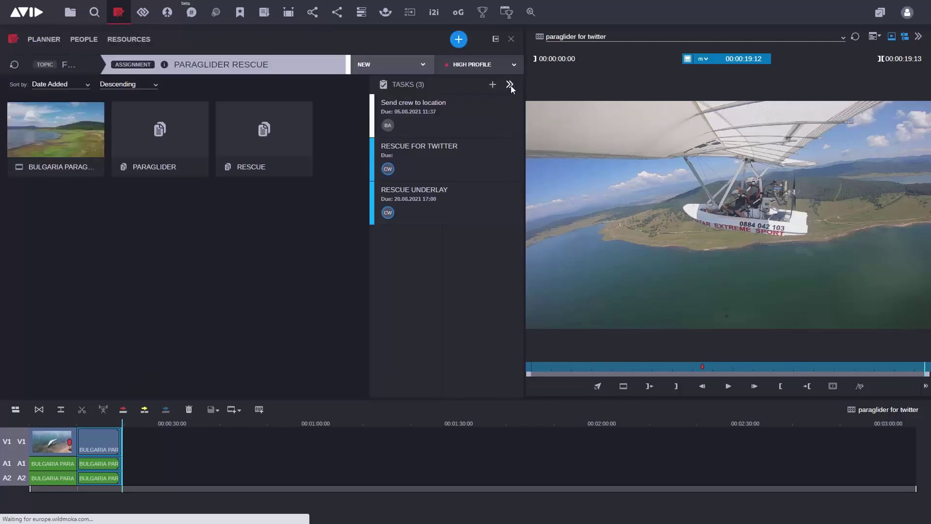
click(425, 153)
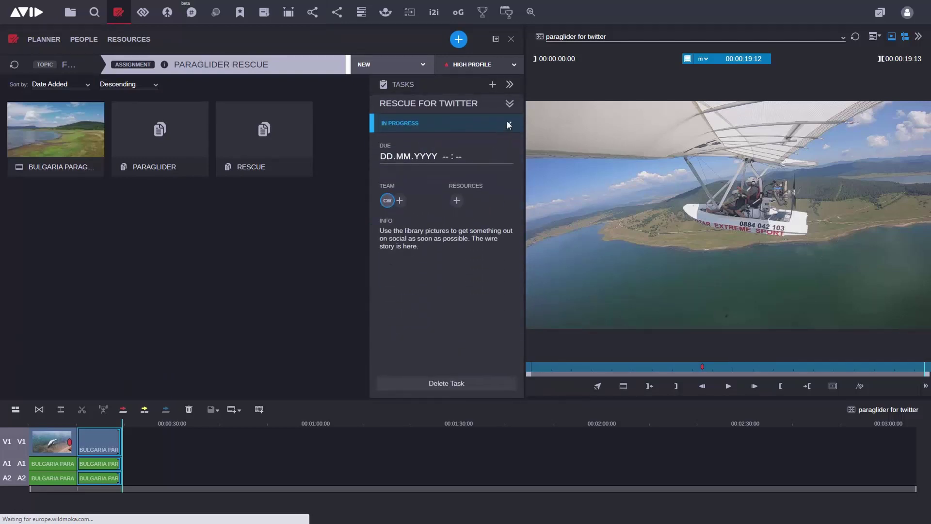
click(508, 123)
click(394, 262)
click(509, 104)
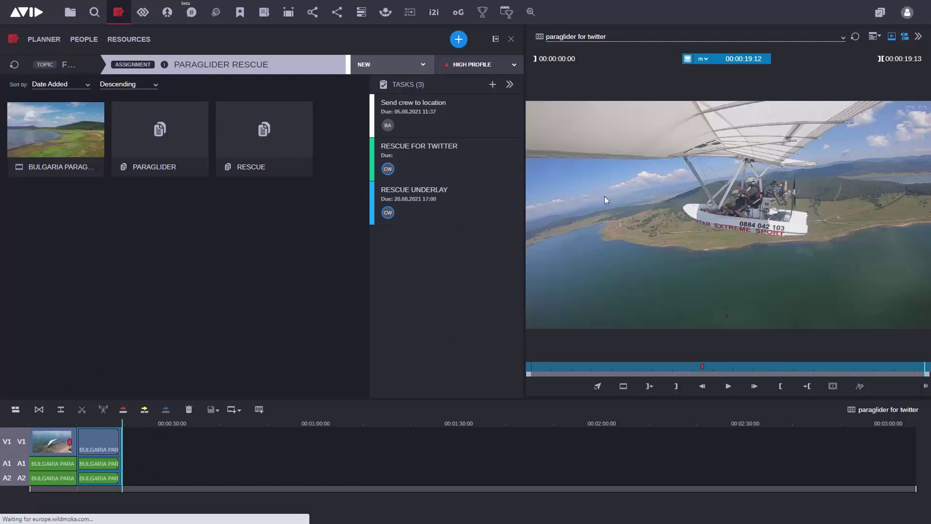
Mark the source clip from 00:01:06:16 to 00:01:12:00 and append that section as the third shot in the sequence
click(688, 58)
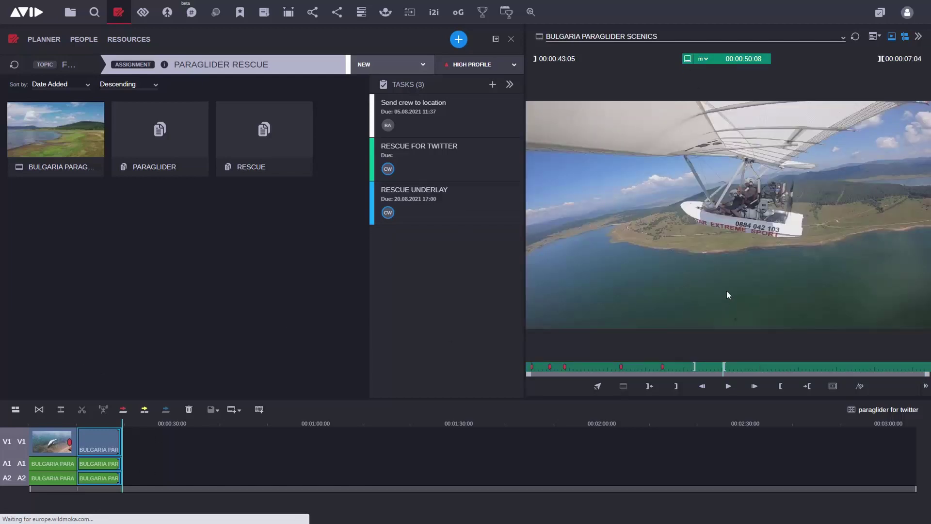
drag(739, 367, 786, 367)
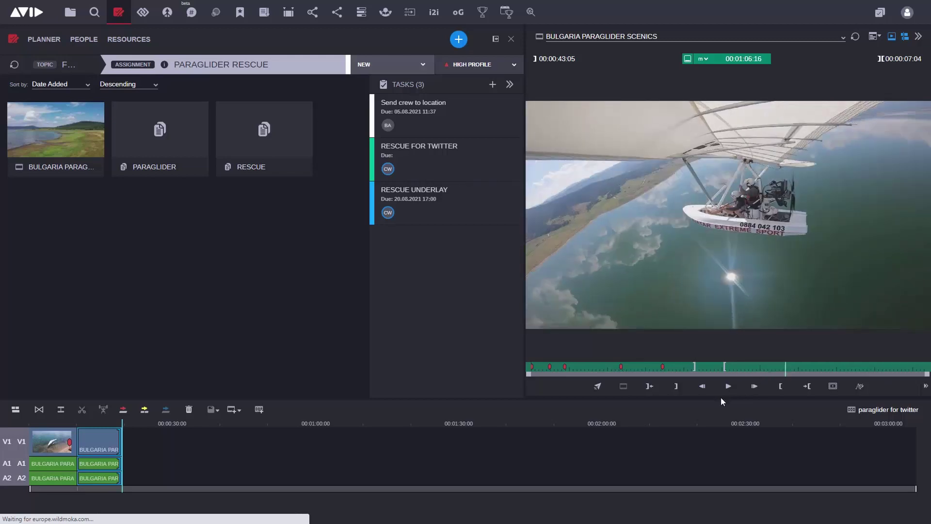
click(677, 387)
drag(787, 367, 808, 366)
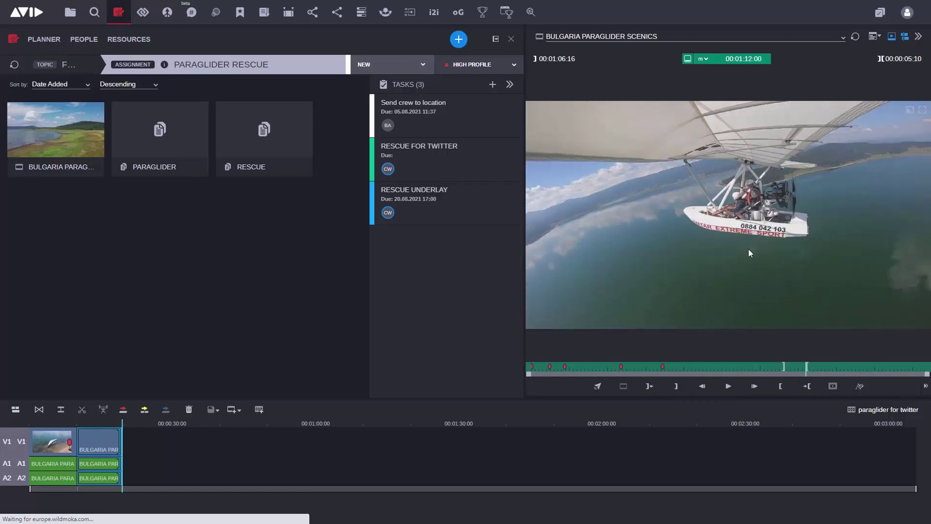
drag(622, 338, 130, 447)
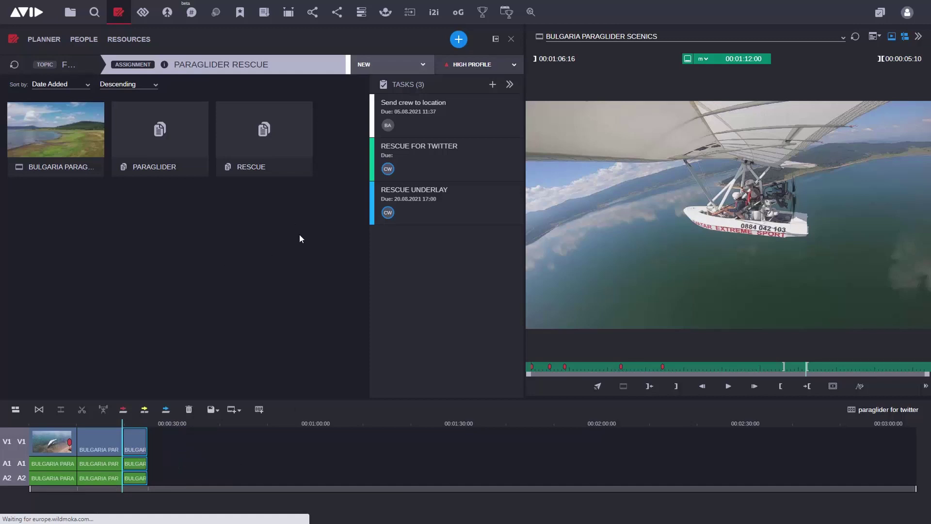
Hide the player and timeline, showing the RESCUE UNDERLAY task's instructions before opening the RESCUE story in the rundown
click(919, 38)
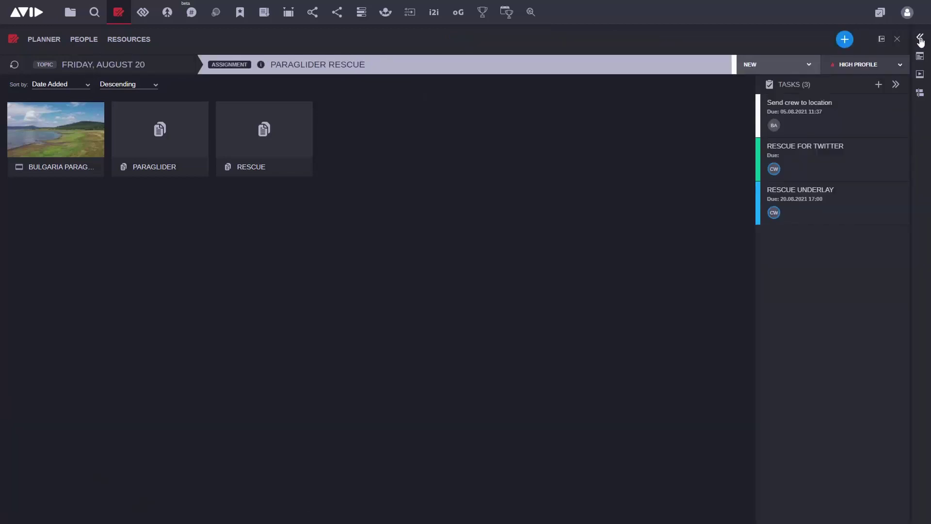
click(799, 191)
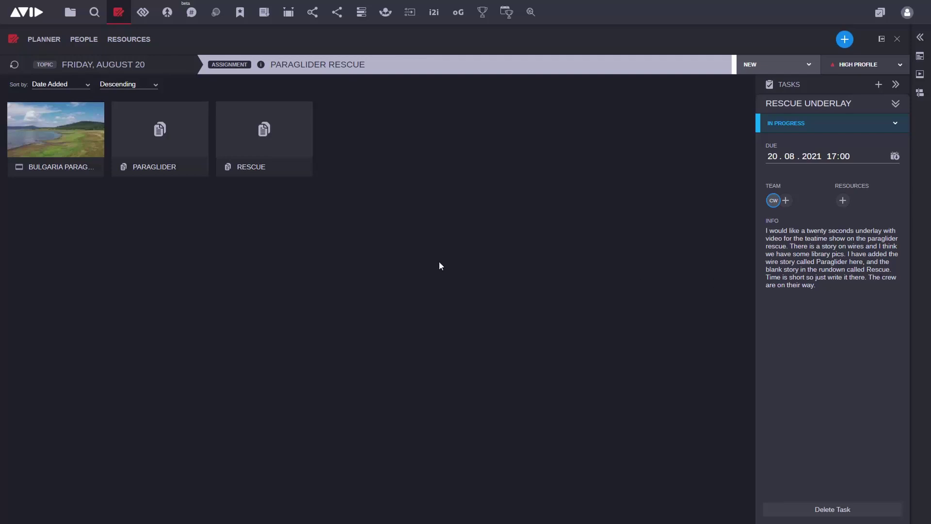
double_click(266, 139)
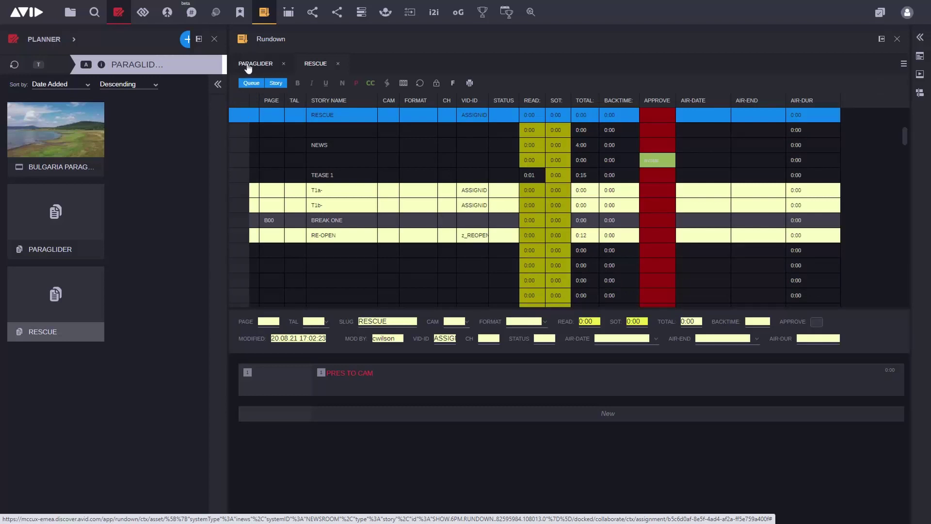
Copy the first three paragraphs of the PARAGLIDER wire story
click(249, 65)
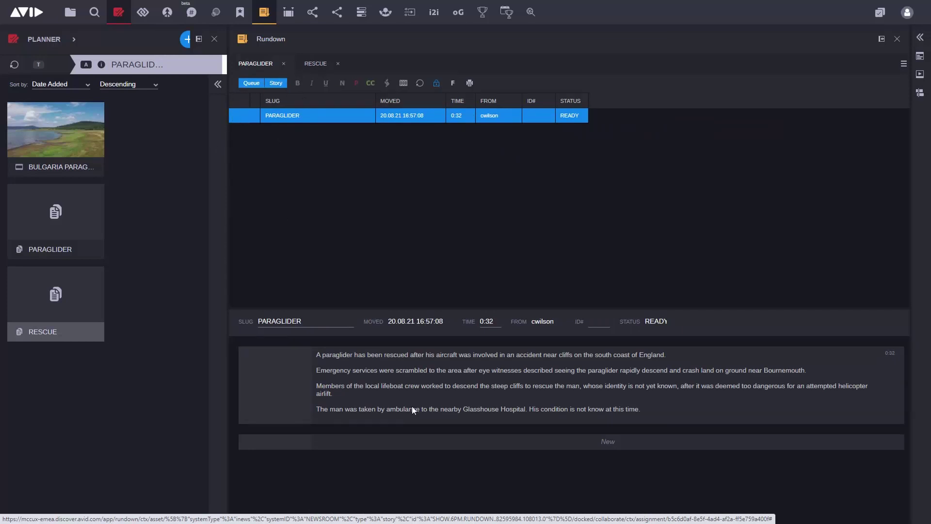
click(318, 355)
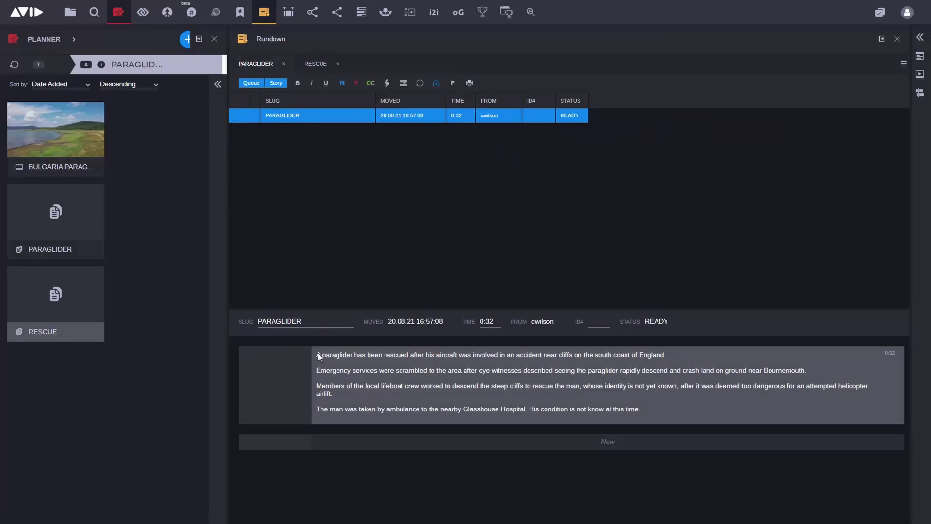
key(shift+Down)
key(shift+Down)
key(shift+Down)
key(ctrl+c)
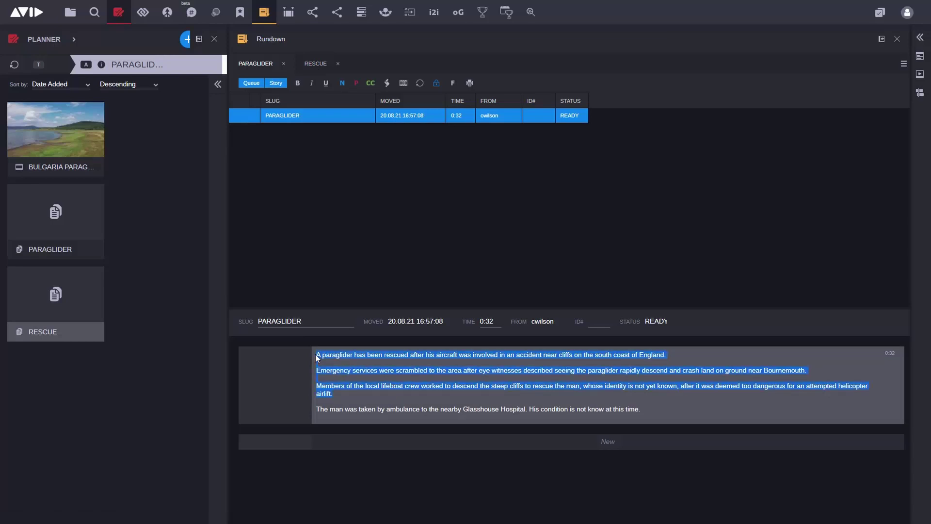
Paste the copied paragraphs into the RESCUE story below the PRES TO CAM cue and remove the blank line above them
click(314, 64)
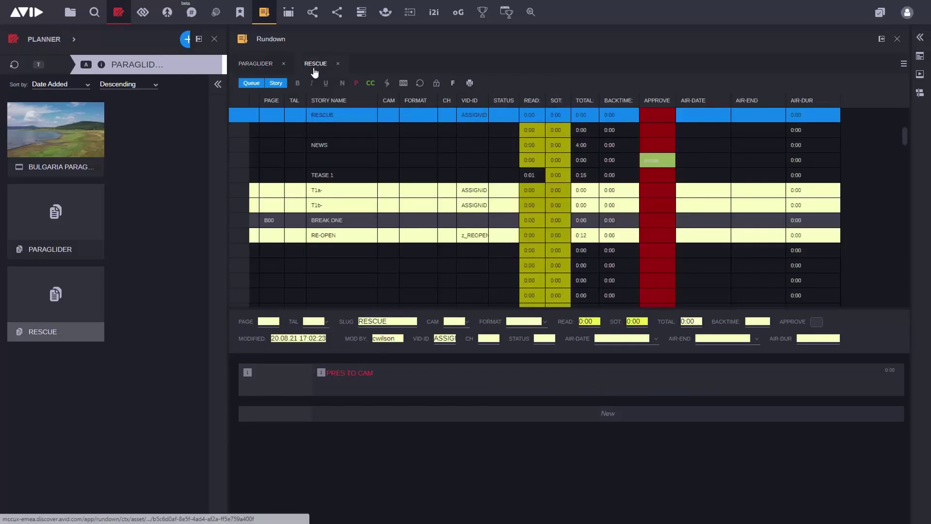
click(382, 377)
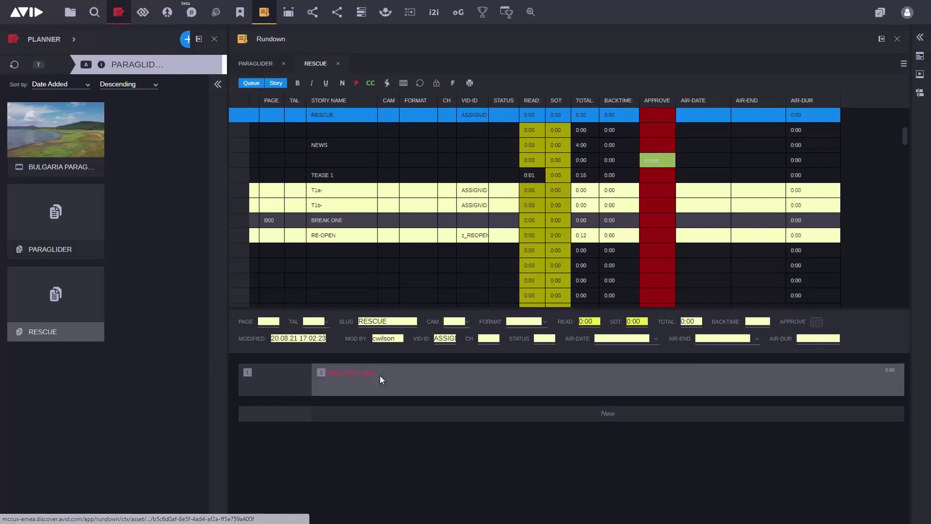
key(ctrl+v)
click(358, 444)
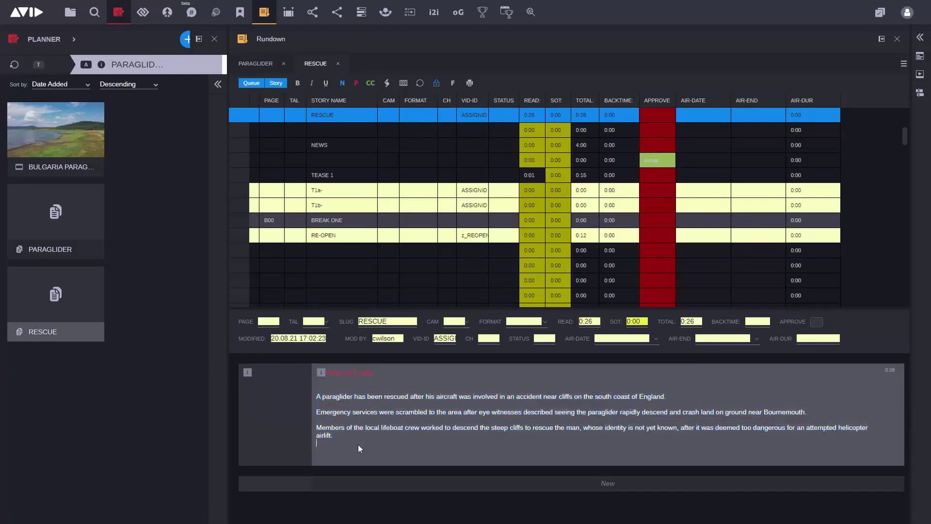
click(326, 387)
key(Delete)
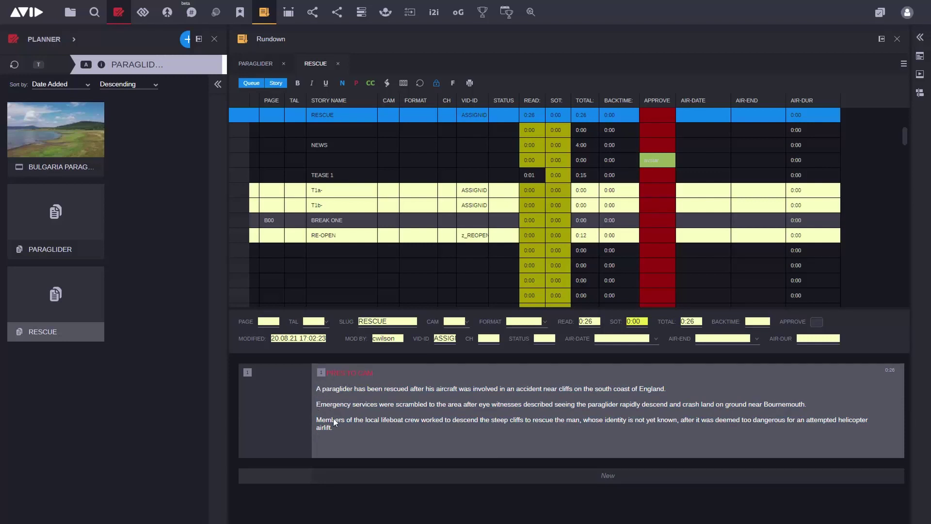
Insert a second production cue reading "ROLL VT" before the "Emergency services" paragraph of the RESCUE story
key(Insert)
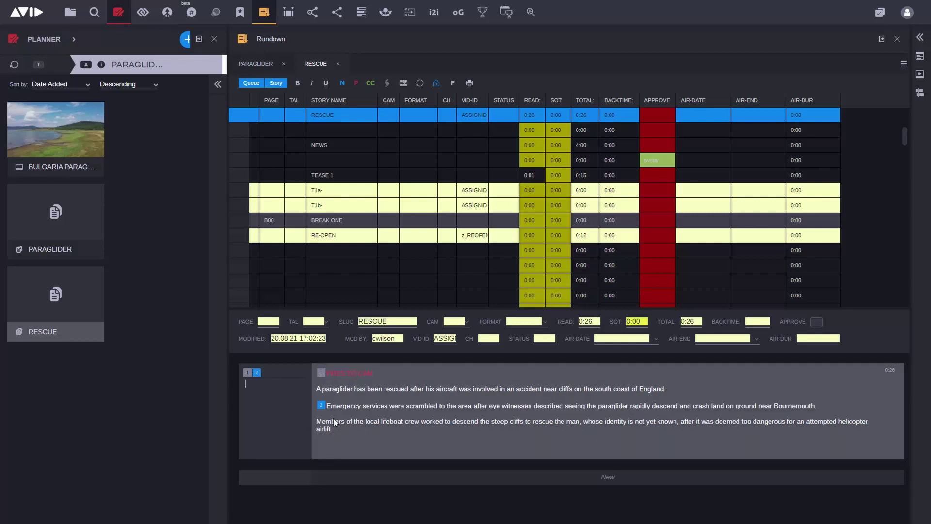
text(ROLL VT)
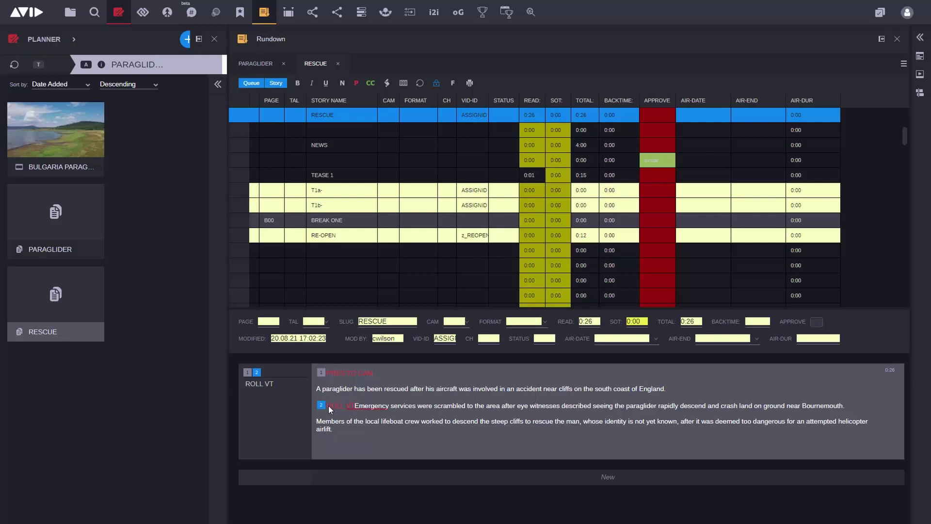
Move the "Emergency services" paragraph onto its own line below the ROLL VT cue in the RESCUE story
key(Return)
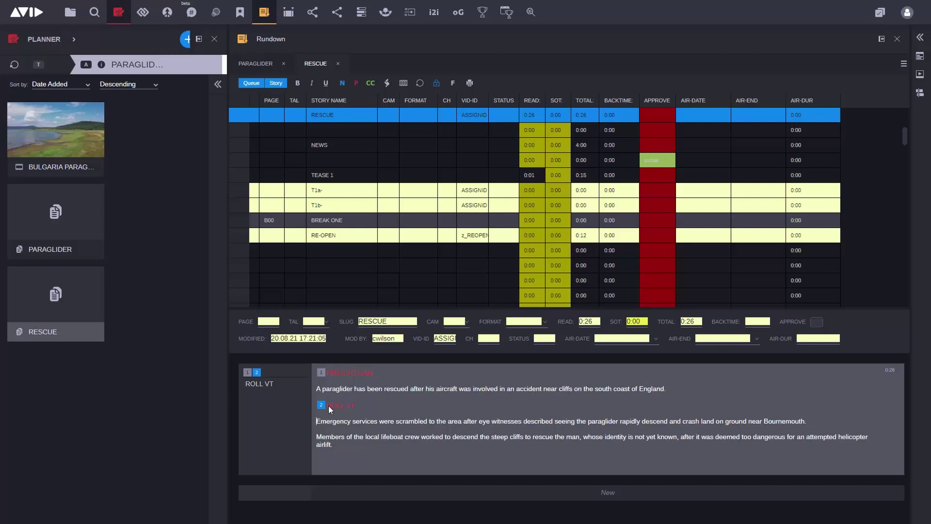
Set the RESCUE UNDERLAY task's status to For Review in the assignment and reopen it from the task list to check its approval
click(200, 40)
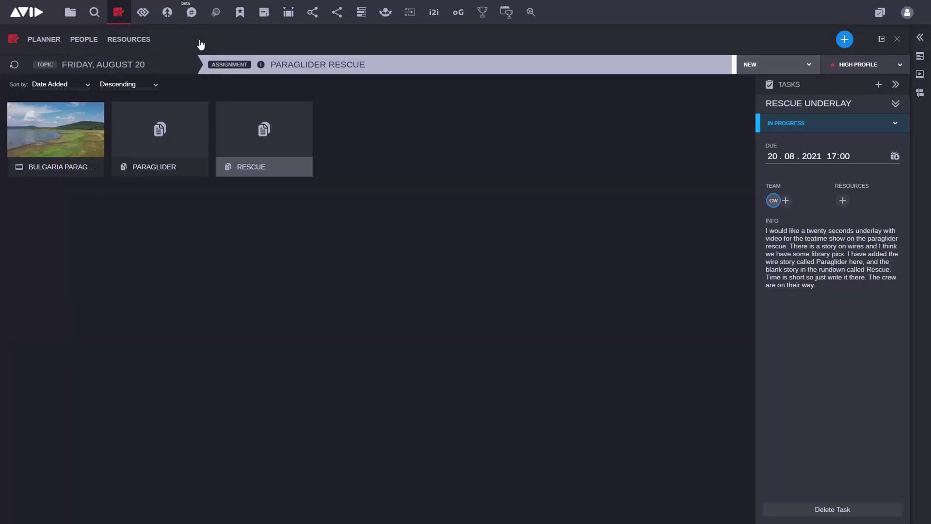
click(895, 122)
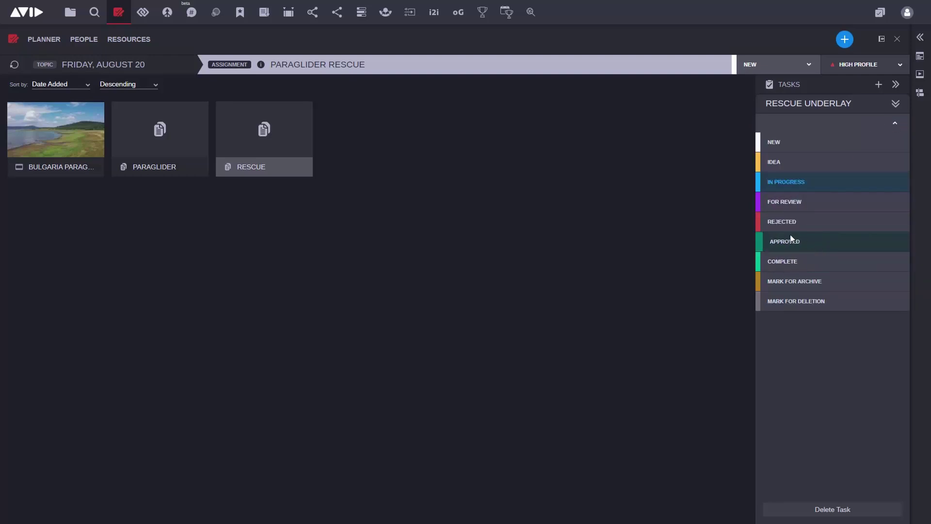
click(787, 202)
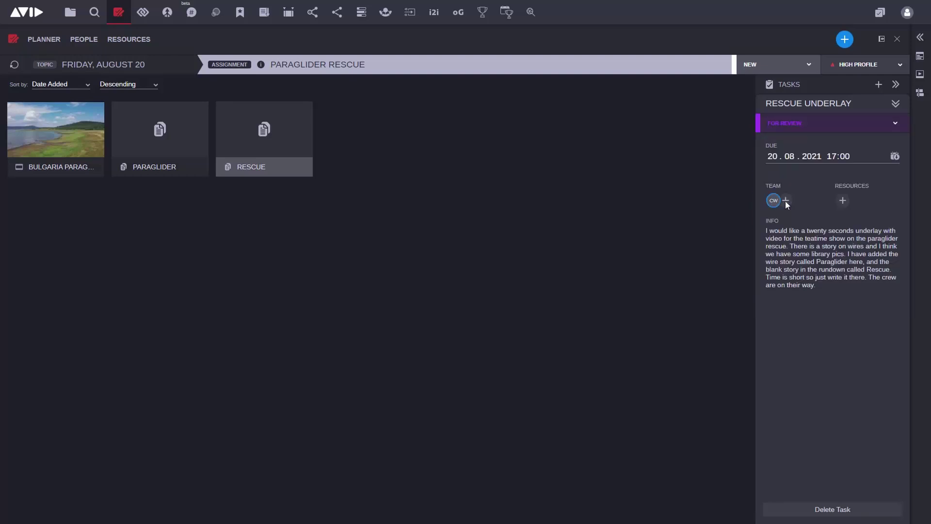
click(896, 104)
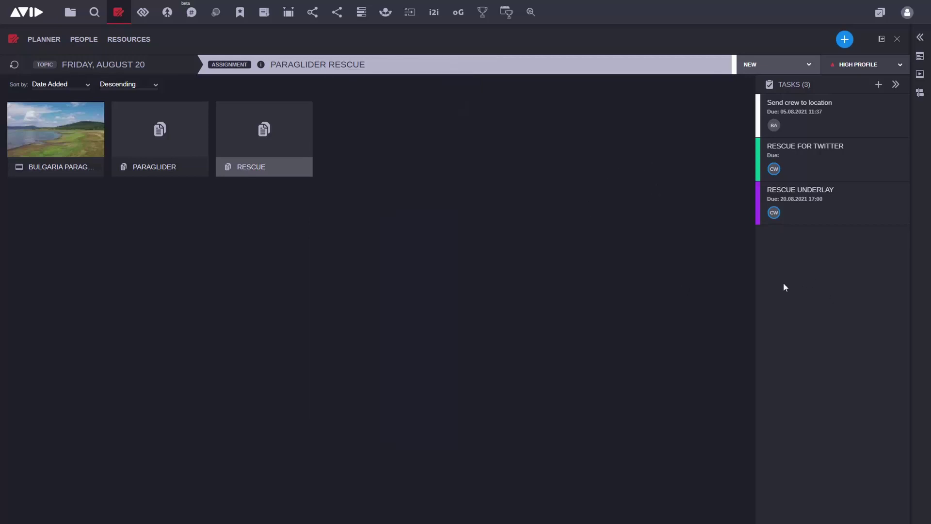
click(804, 196)
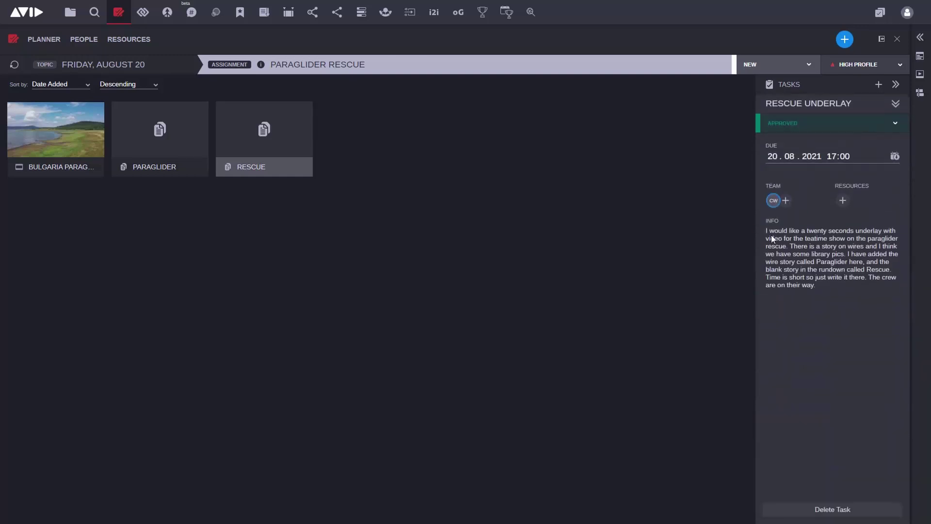
click(896, 103)
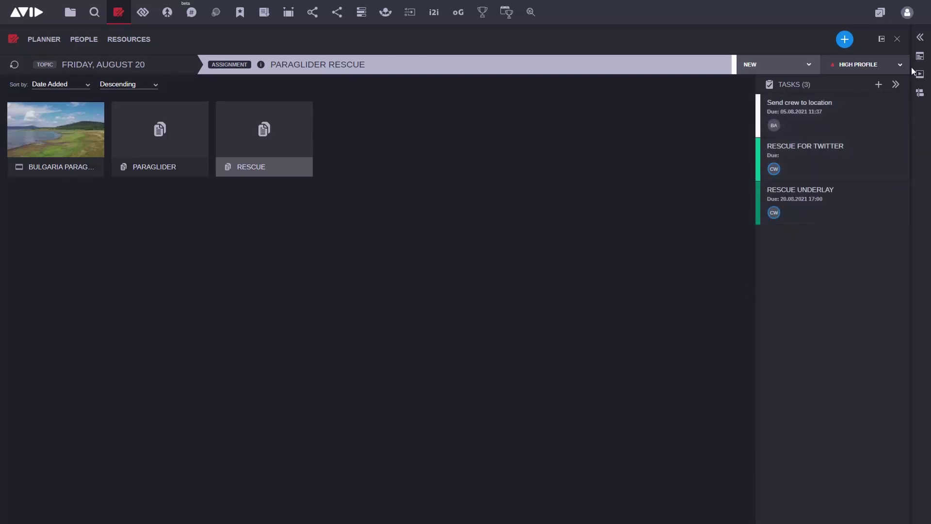
Show the player and timeline again, save the "paraglider for twitter" sequence and display it in the player
click(920, 38)
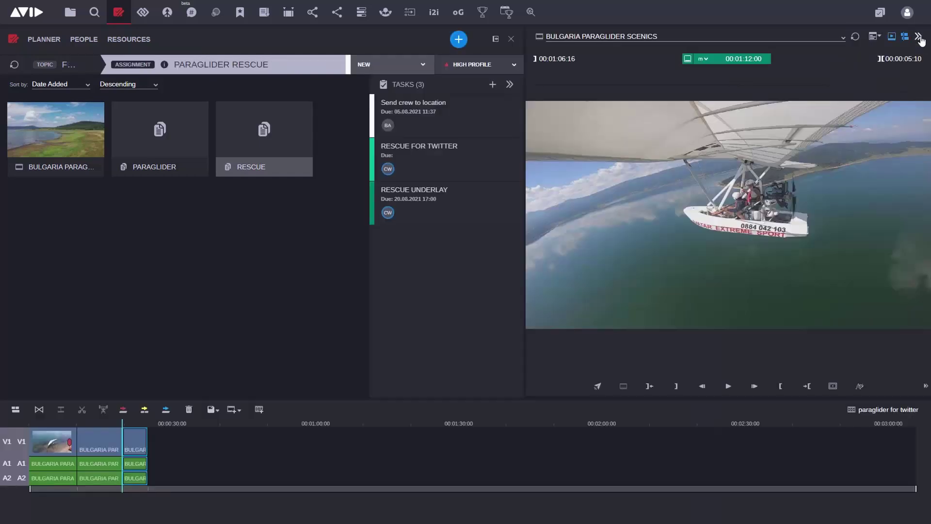
click(211, 410)
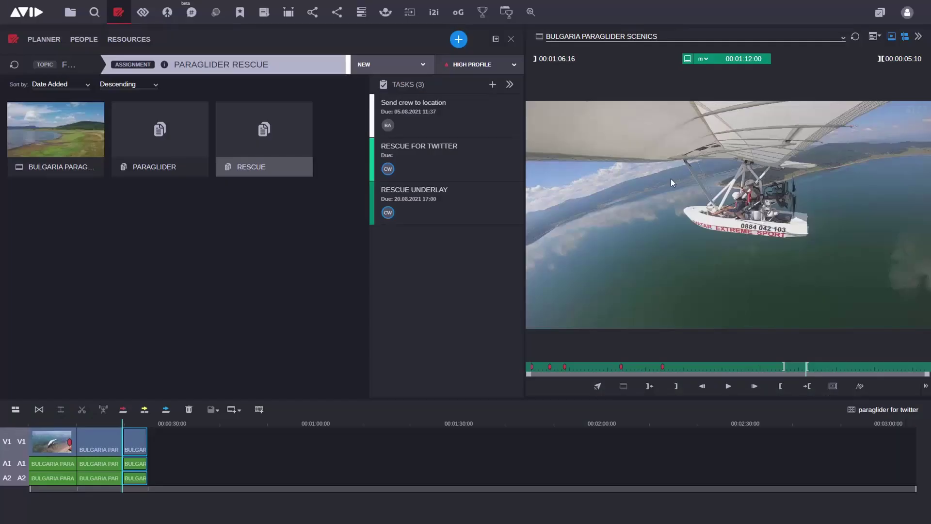
click(689, 60)
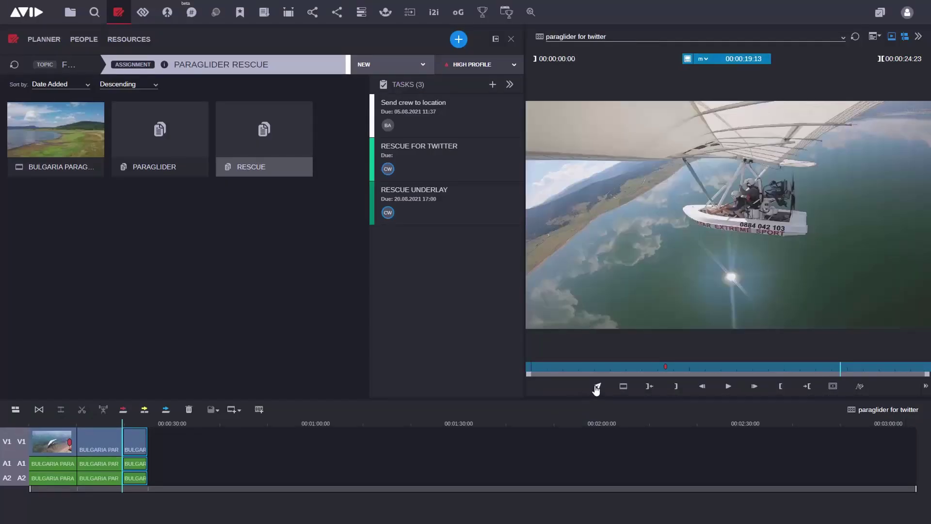
Send the "paraglider for twitter" sequence to playback, using the journalist's first name followed by PARAGLIDER as the video ID
click(597, 386)
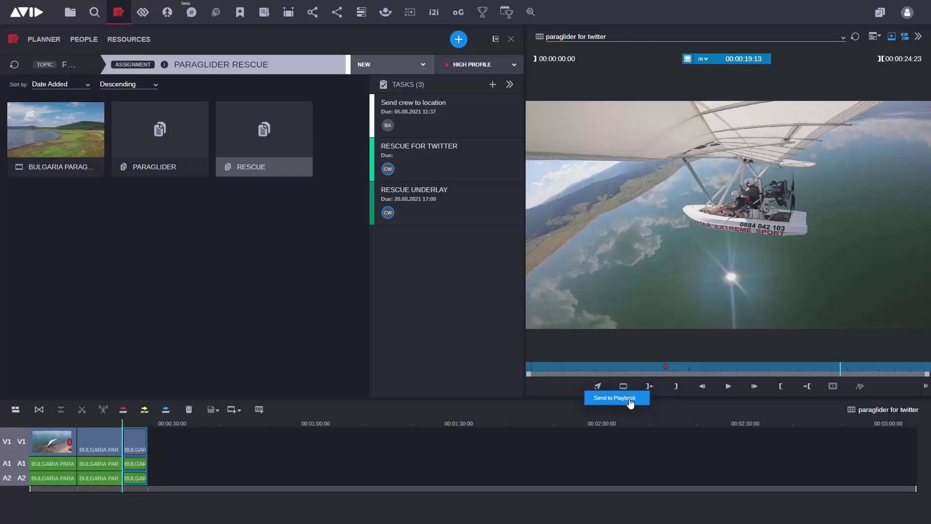
click(629, 401)
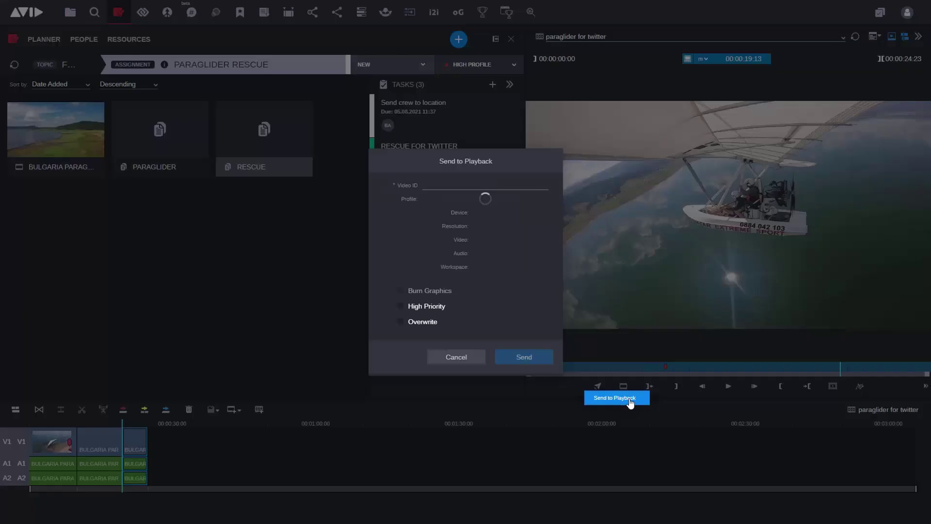
click(440, 185)
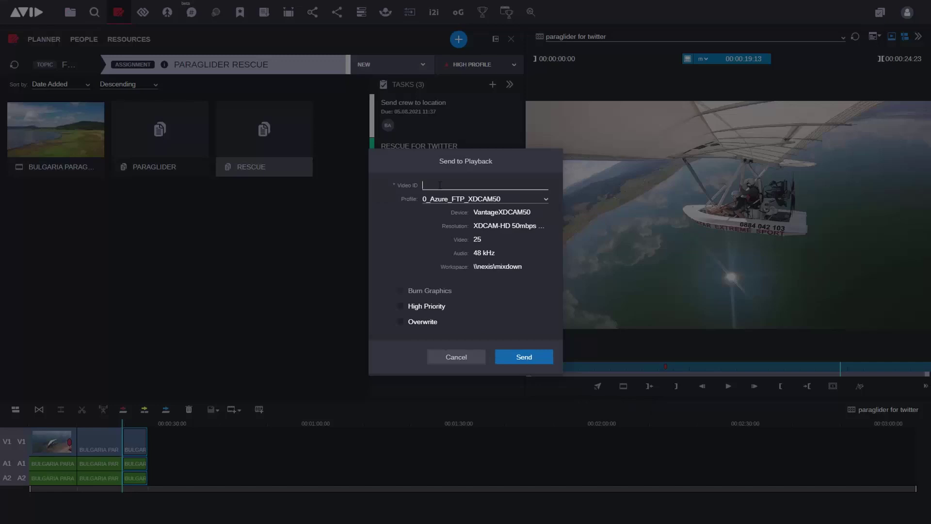
text(CRAIGPARAGLIDER)
click(528, 358)
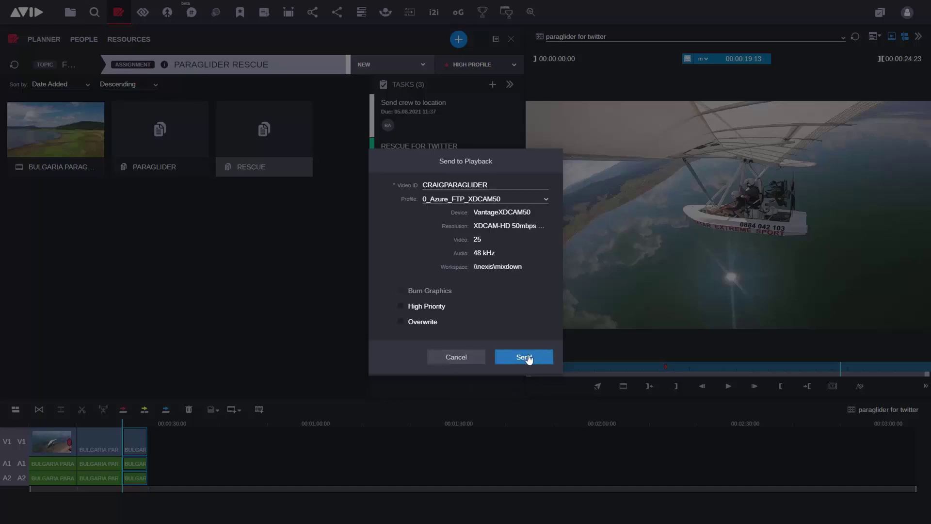
click(528, 358)
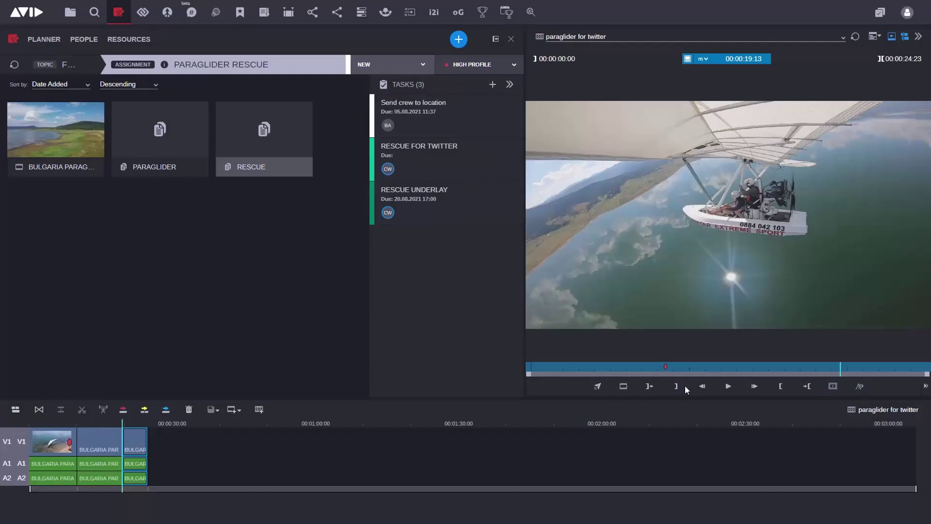
Set the RESCUE UNDERLAY task's status to Complete and return to the assignment's task list
click(432, 196)
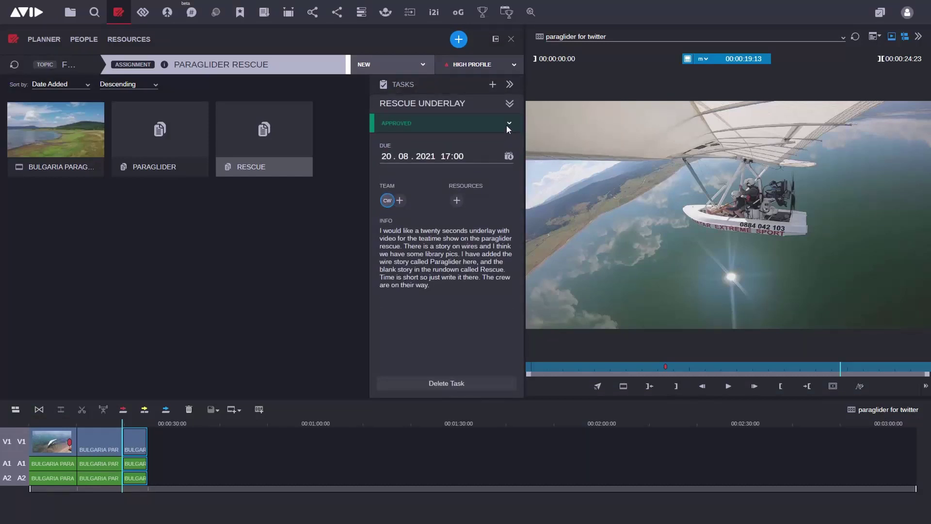
click(508, 127)
click(393, 262)
click(510, 105)
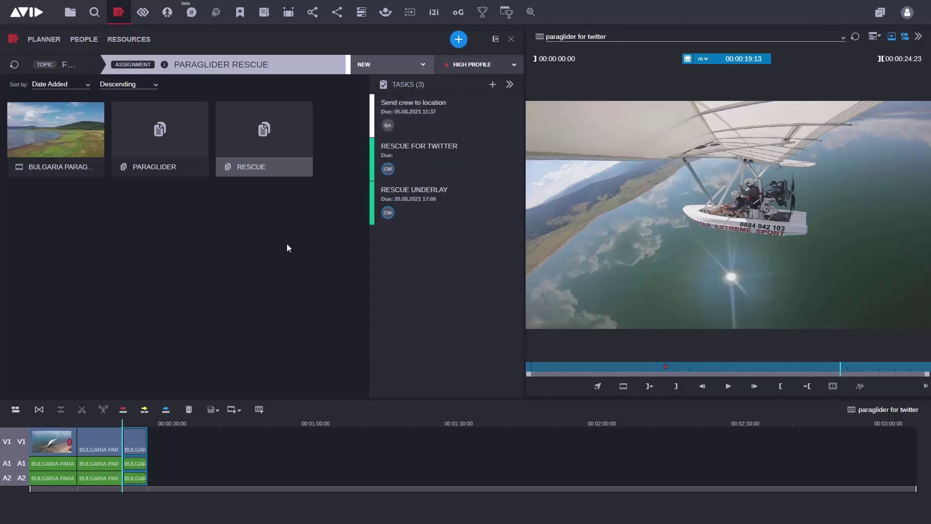
Add the "paraglider for twitter" sequence from the player to the PARAGLIDER RESCUE assignment's assets
drag(717, 213, 158, 258)
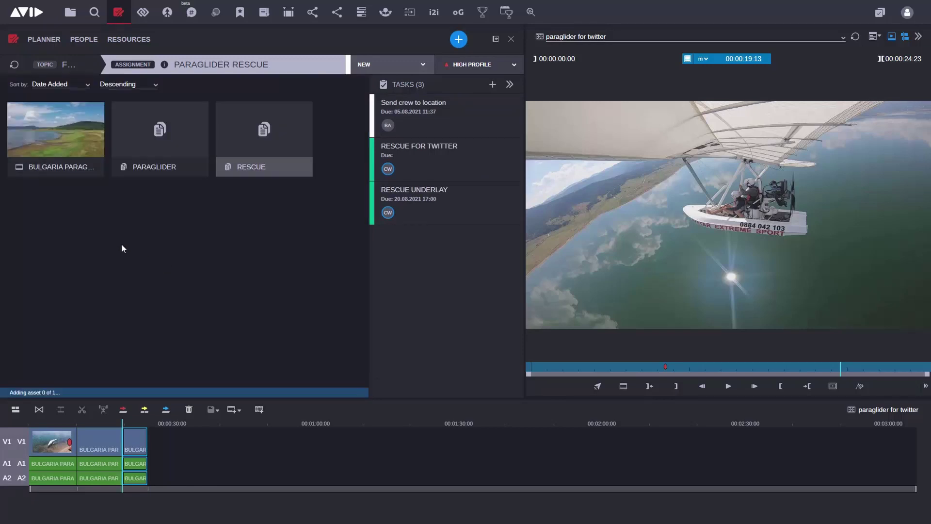